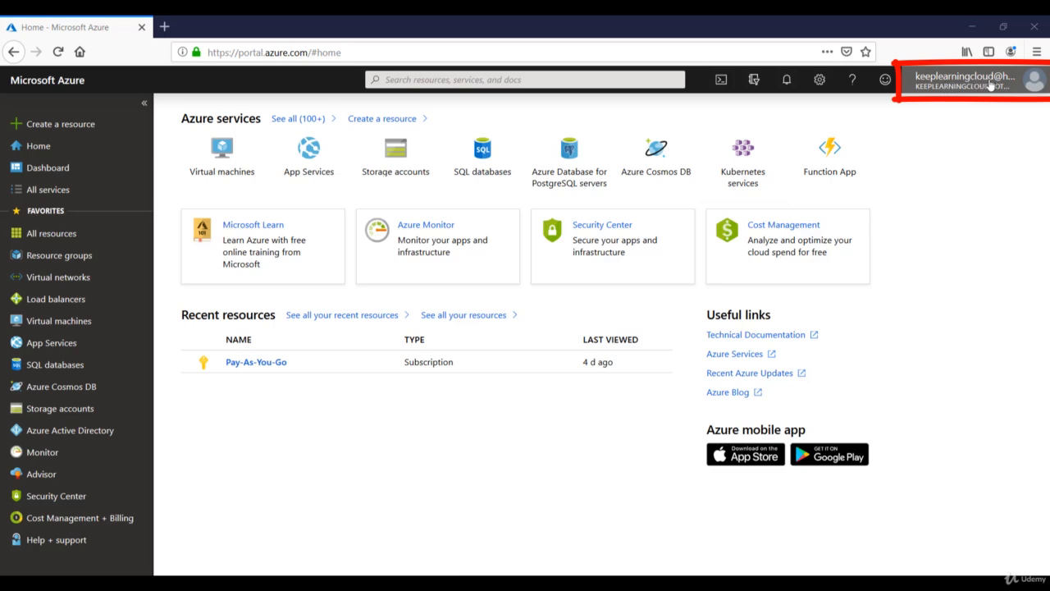
# Go to the Virtual machines list and start adding a new VM with + Add
pyautogui.moveTo(996, 86)
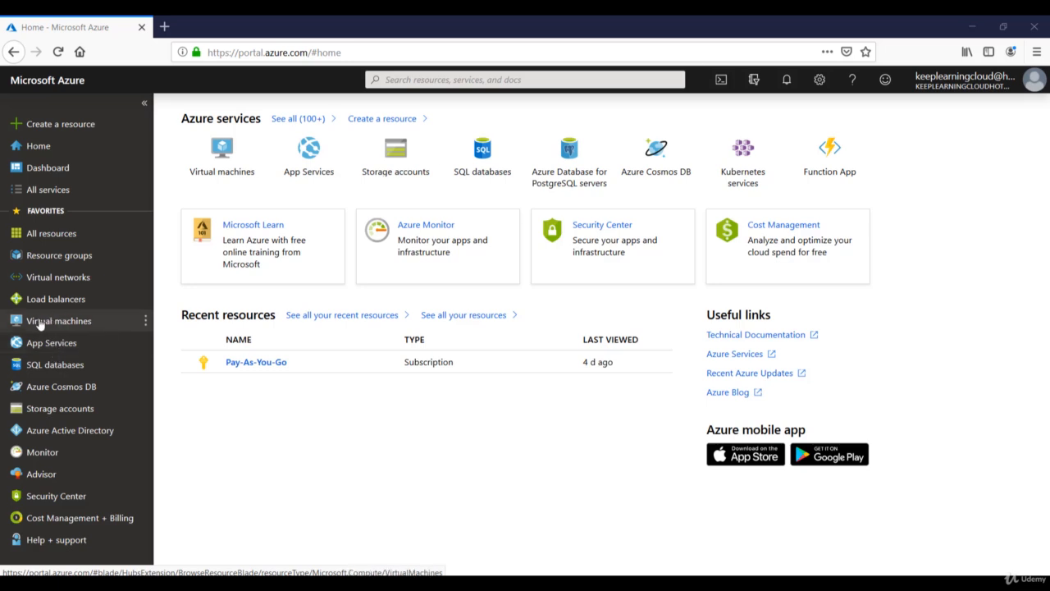
pyautogui.click(40, 323)
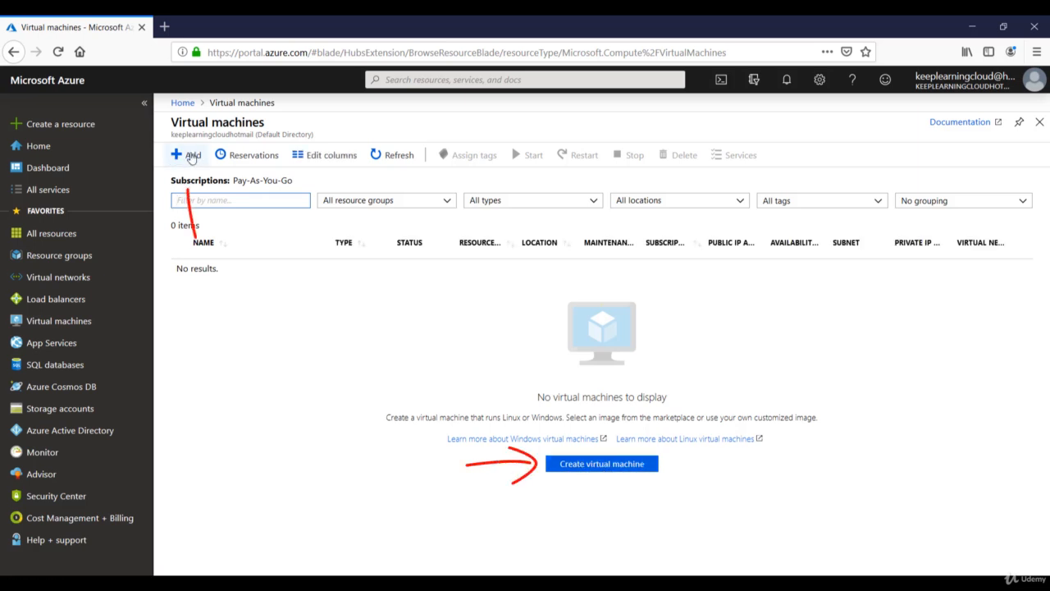
pyautogui.click(190, 156)
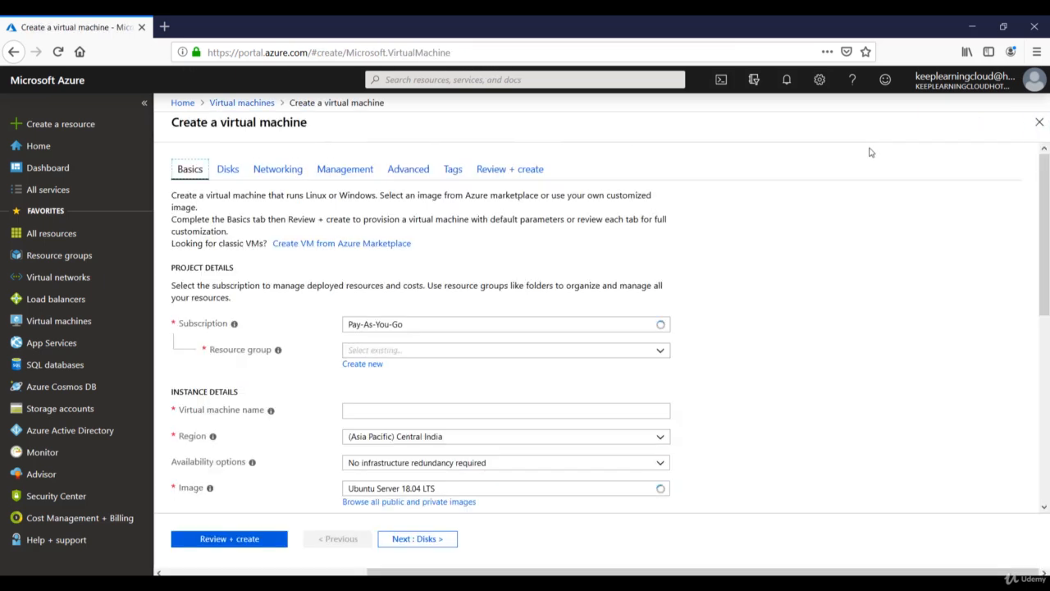
# Keep Pay-As-You-Go as the subscription on the Basics tab
pyautogui.scroll(-2, 800, 279)
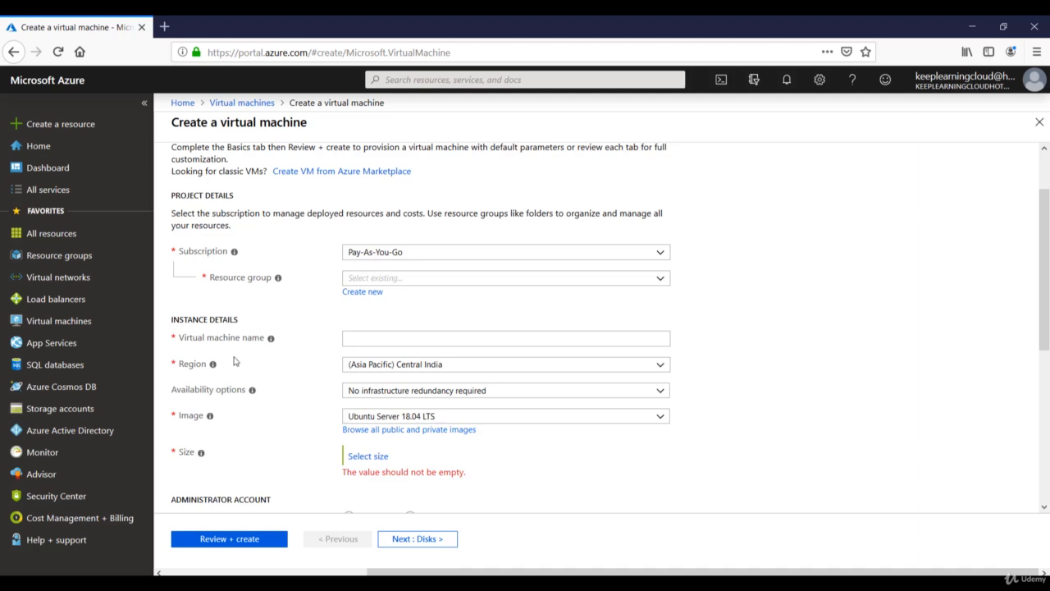
pyautogui.scroll(2, 277, 388)
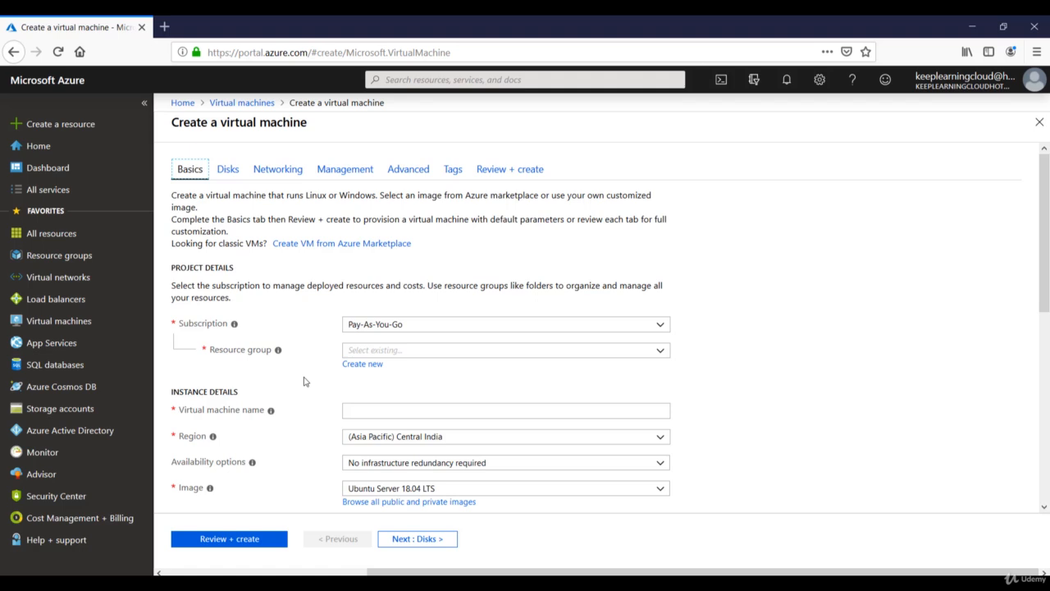
pyautogui.click(403, 326)
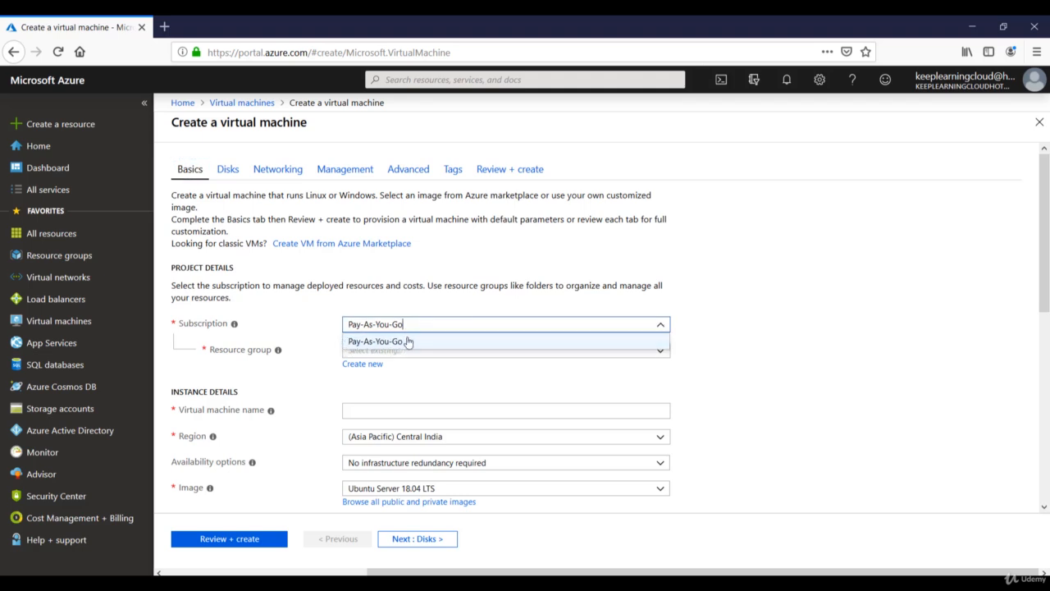
pyautogui.click(408, 342)
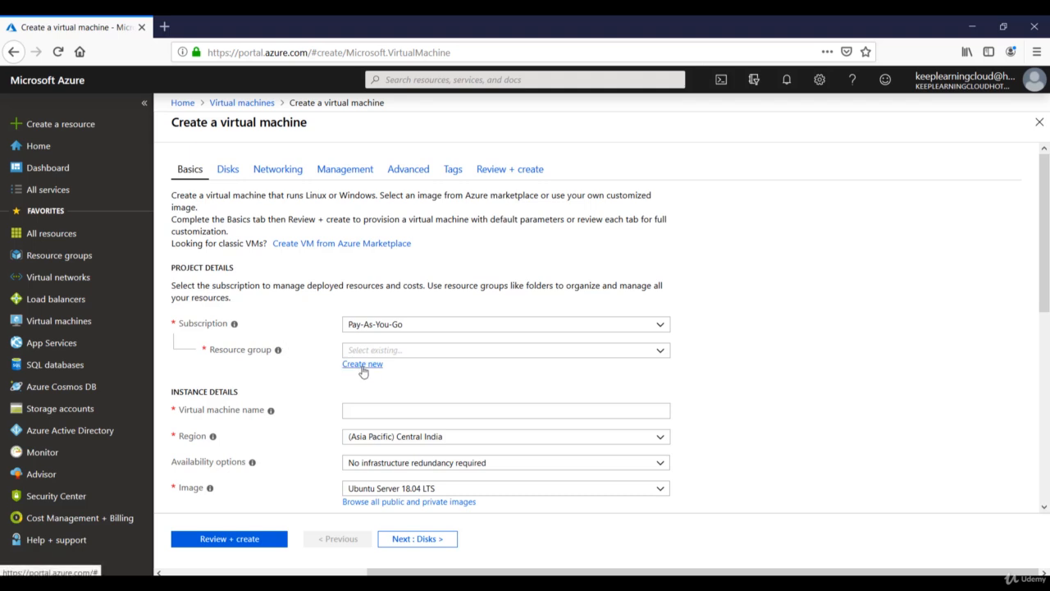
# Create a new resource group named Payroll for the VM
pyautogui.click(481, 351)
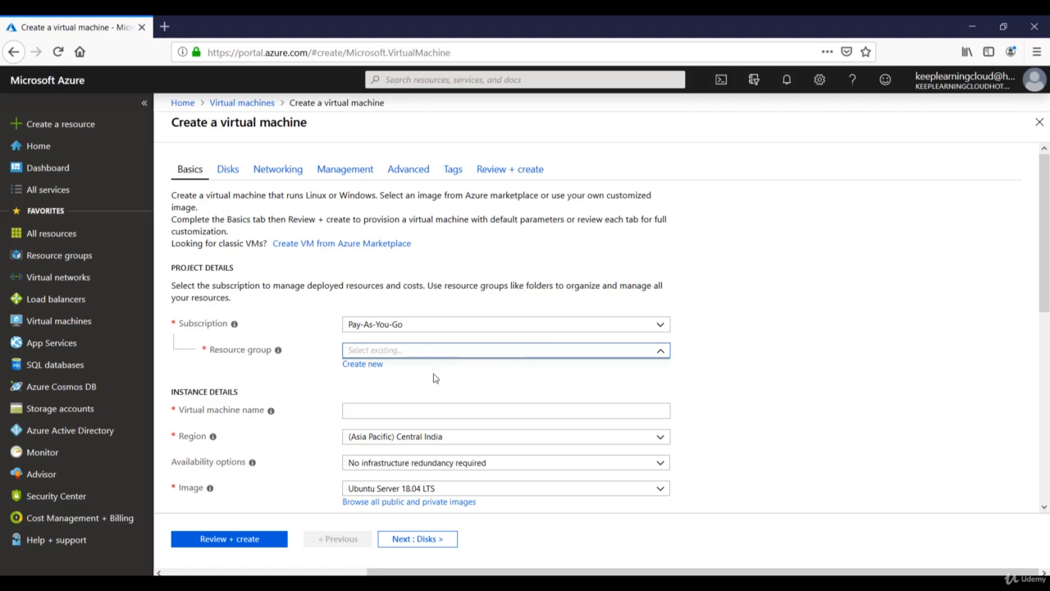
pyautogui.click(364, 365)
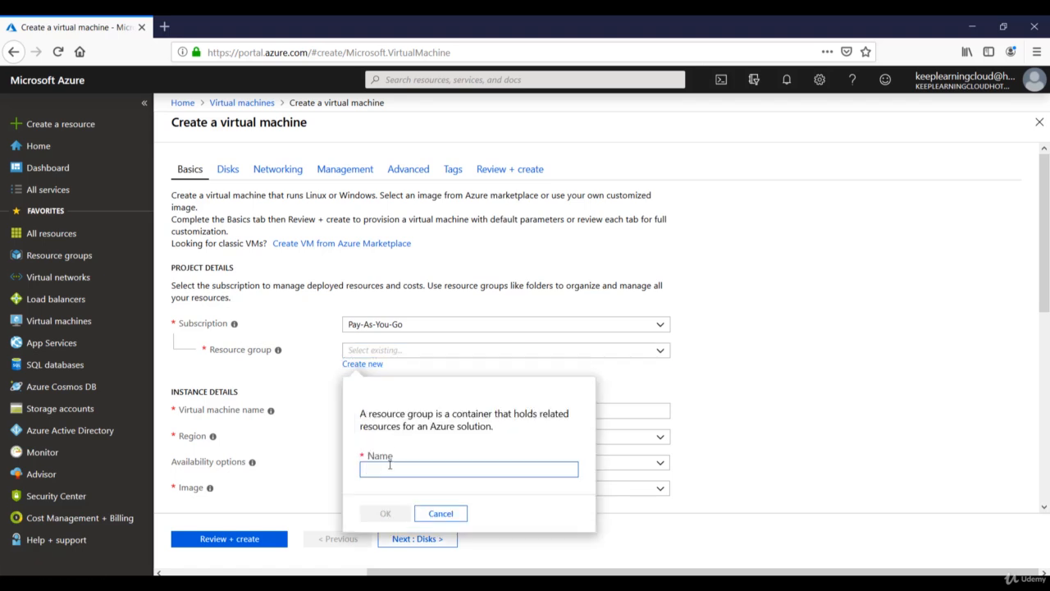
pyautogui.write('Payroll')
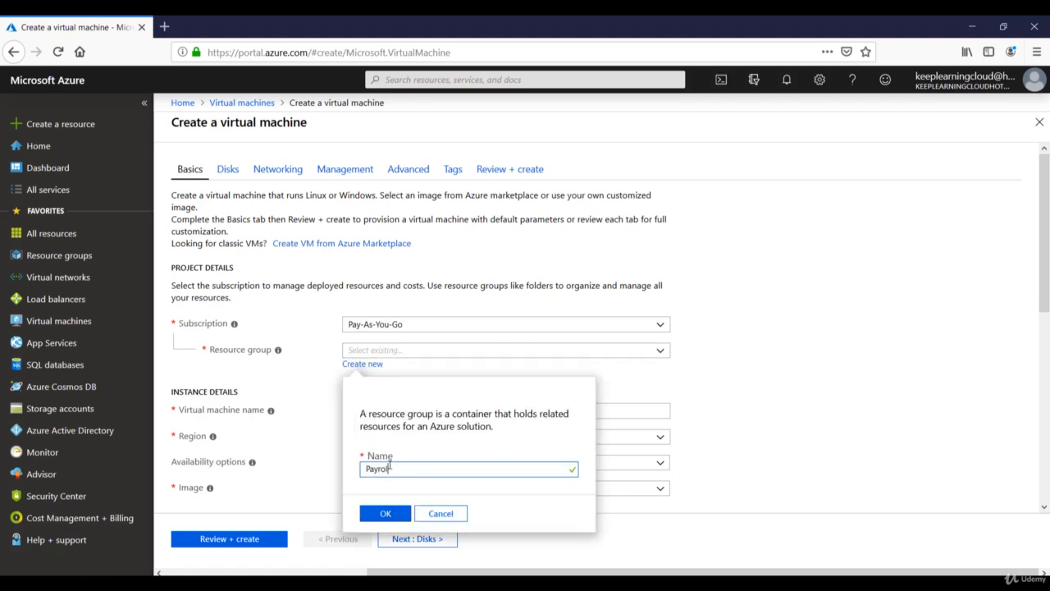
pyautogui.click(379, 514)
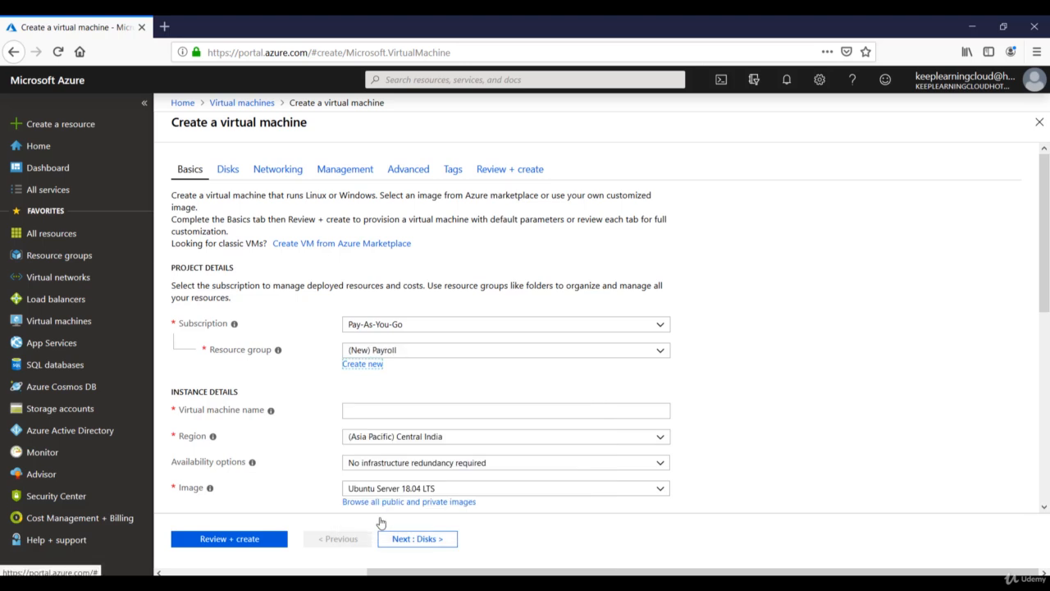
pyautogui.click(373, 408)
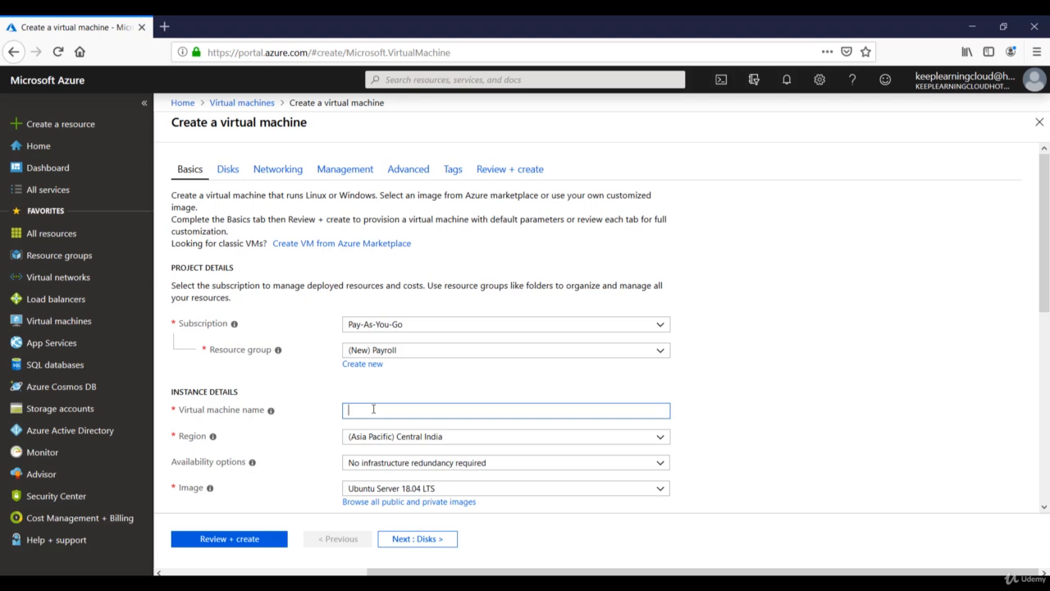
# Name the VM Vmweb01 and set its region to (US) East US
pyautogui.write('Vmwe')
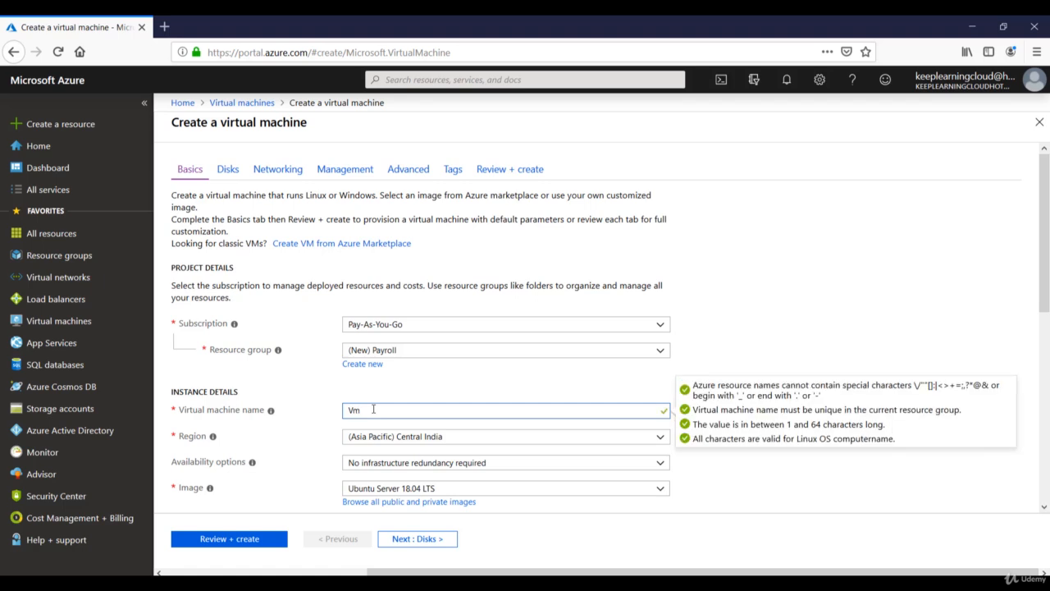
pyautogui.write('b01')
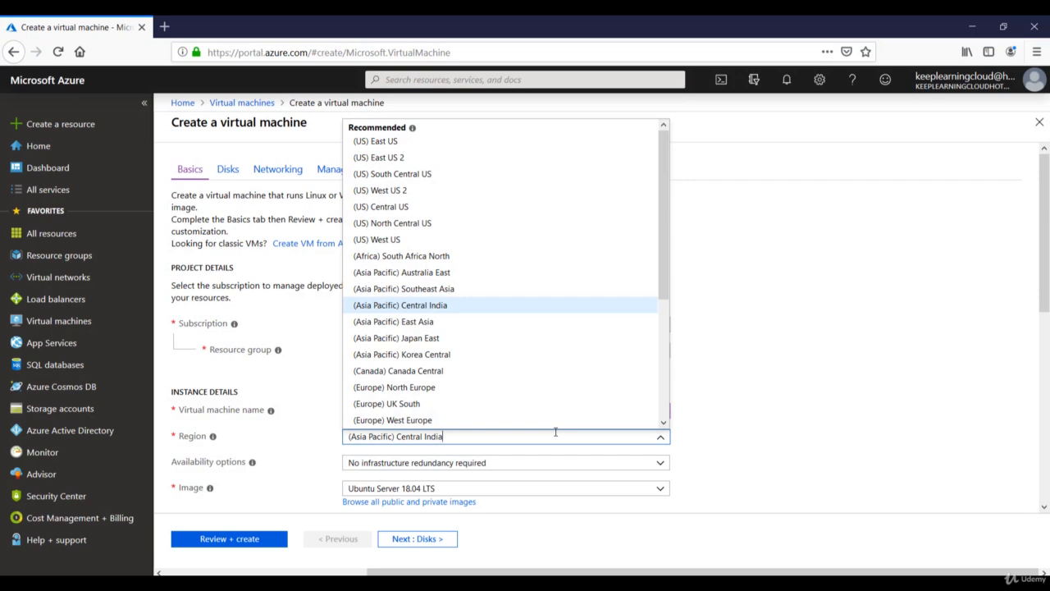
pyautogui.moveTo(665, 185)
pyautogui.mouseDown()
pyautogui.moveTo(661, 250)
pyautogui.moveTo(657, 179)
pyautogui.moveTo(658, 191)
pyautogui.mouseUp()
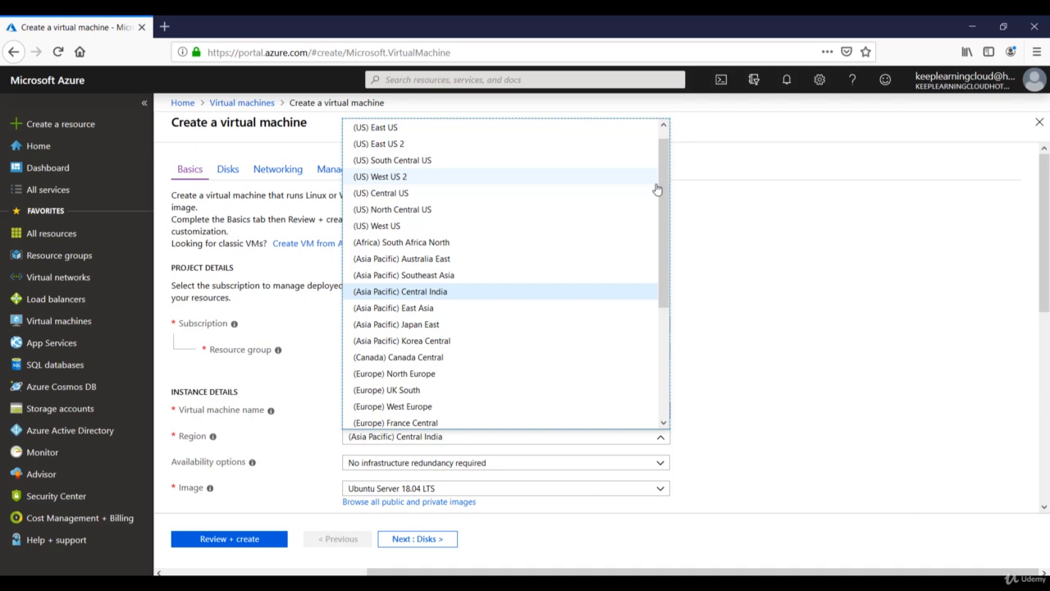
pyautogui.click(384, 129)
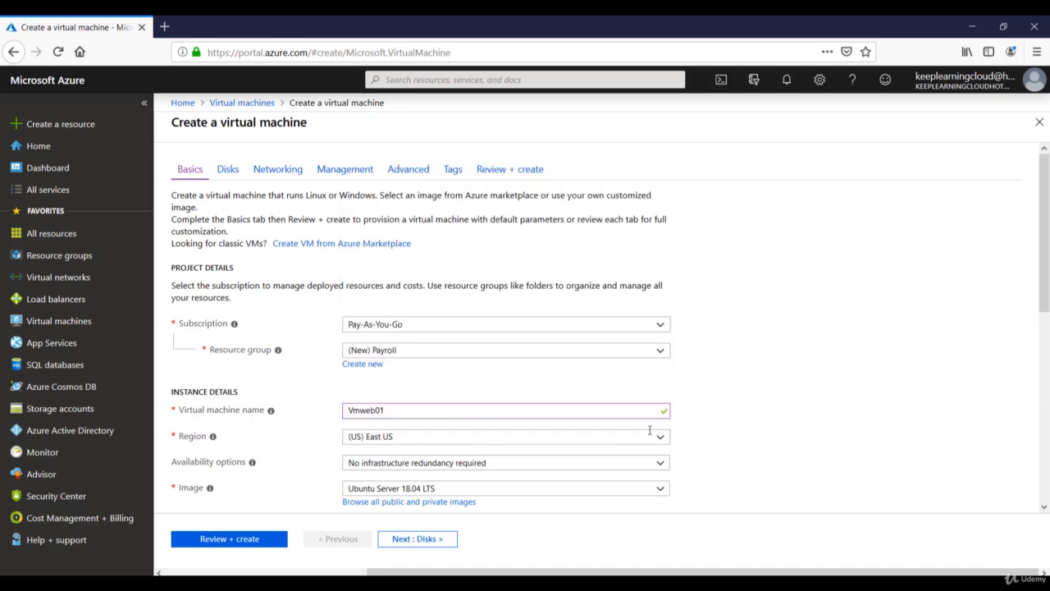
pyautogui.scroll(-3, 688, 424)
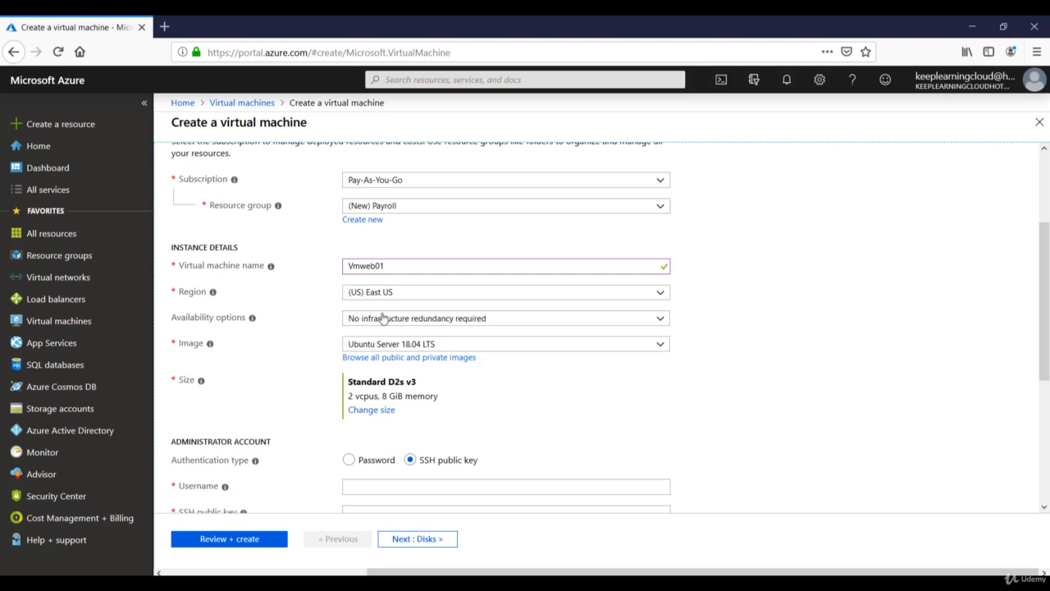
# Keep no infrastructure redundancy and switch the image to Windows Server 2012 R2 Datacenter
pyautogui.click(383, 318)
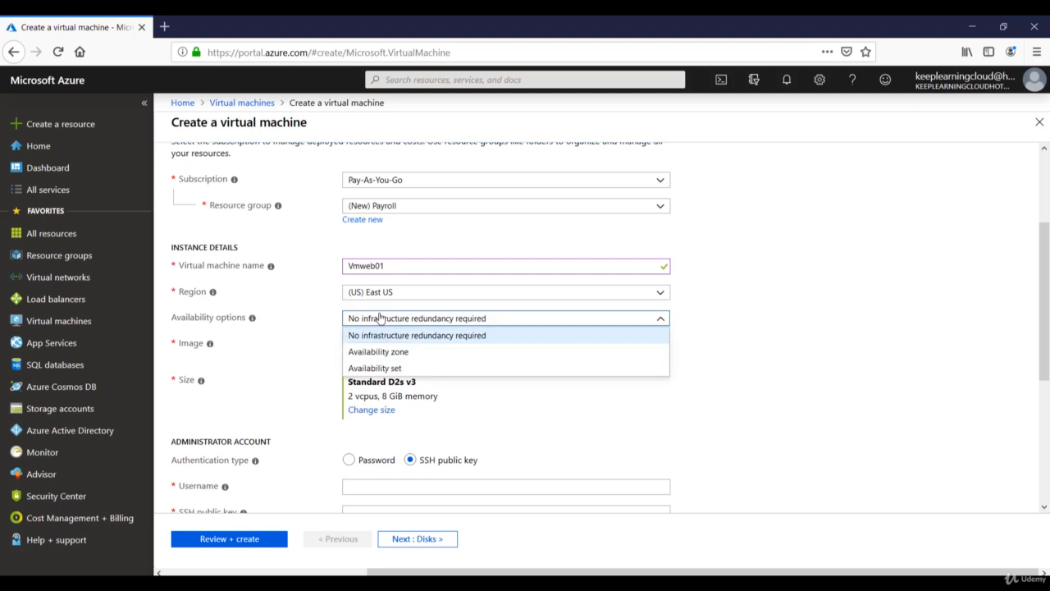
pyautogui.click(326, 331)
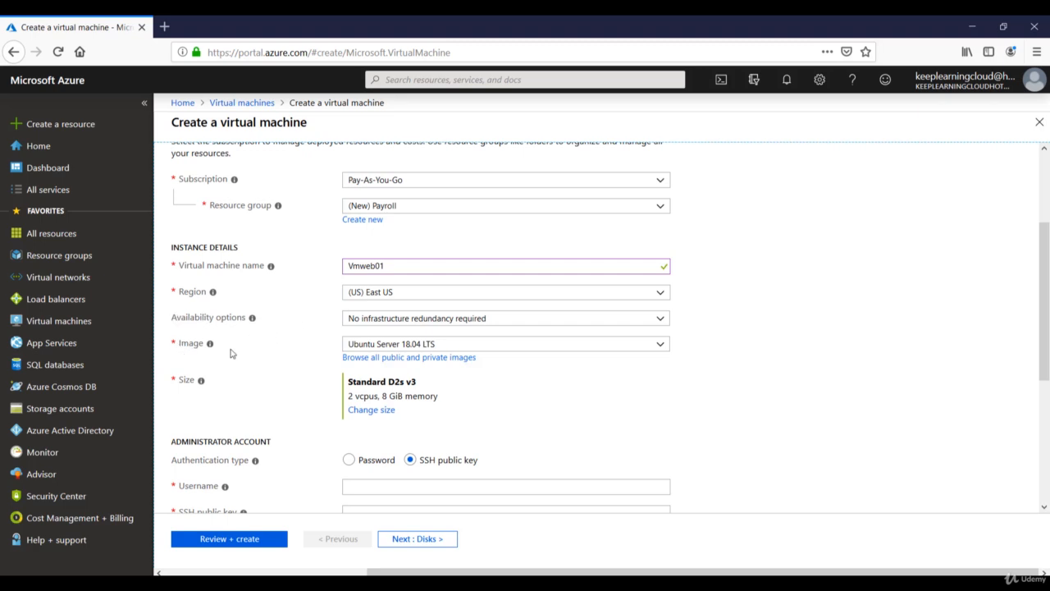
pyautogui.click(561, 347)
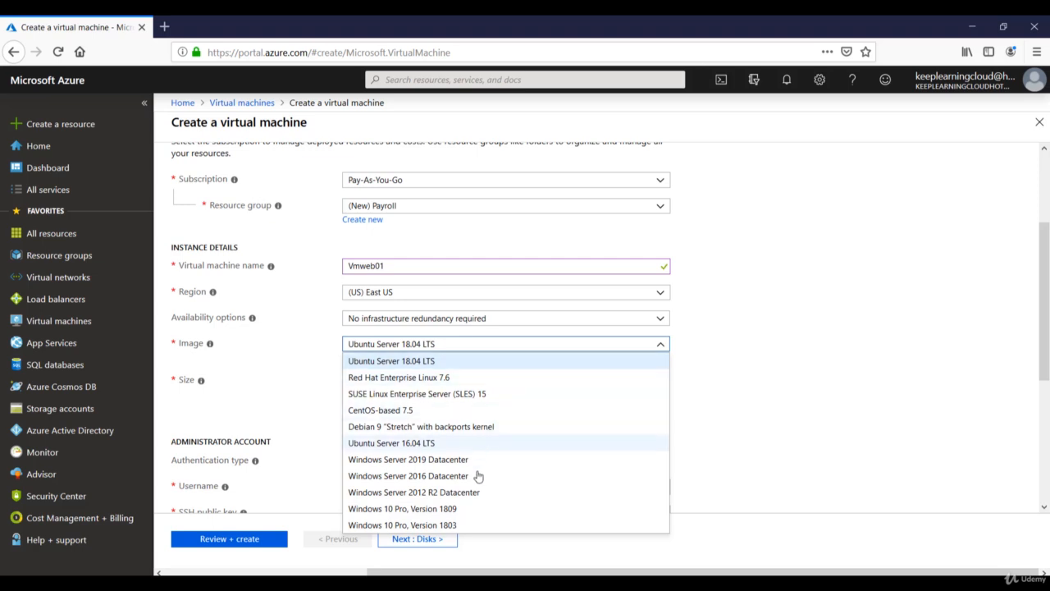
pyautogui.click(423, 492)
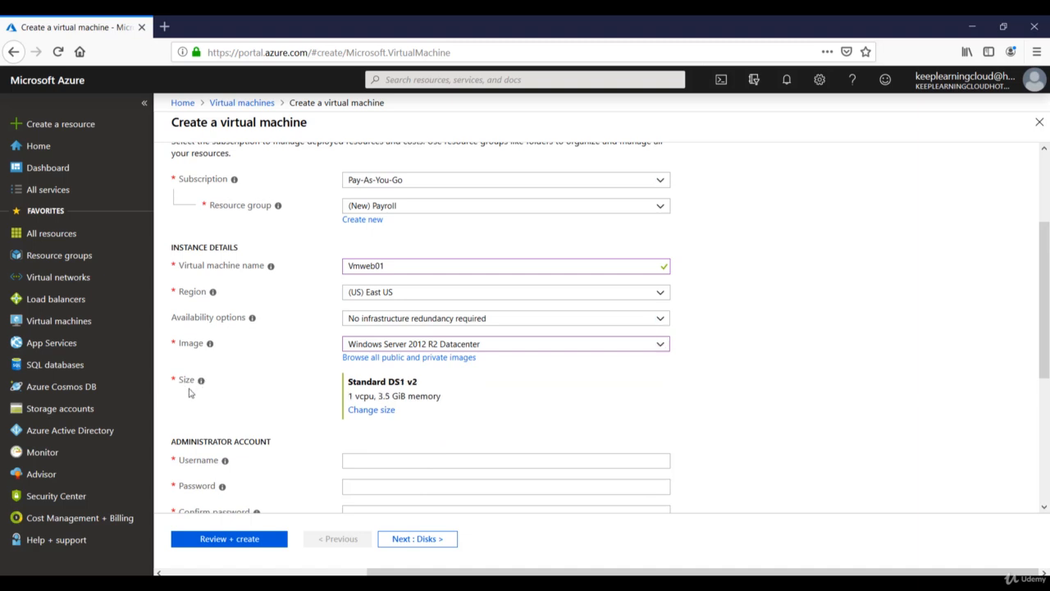
pyautogui.click(364, 413)
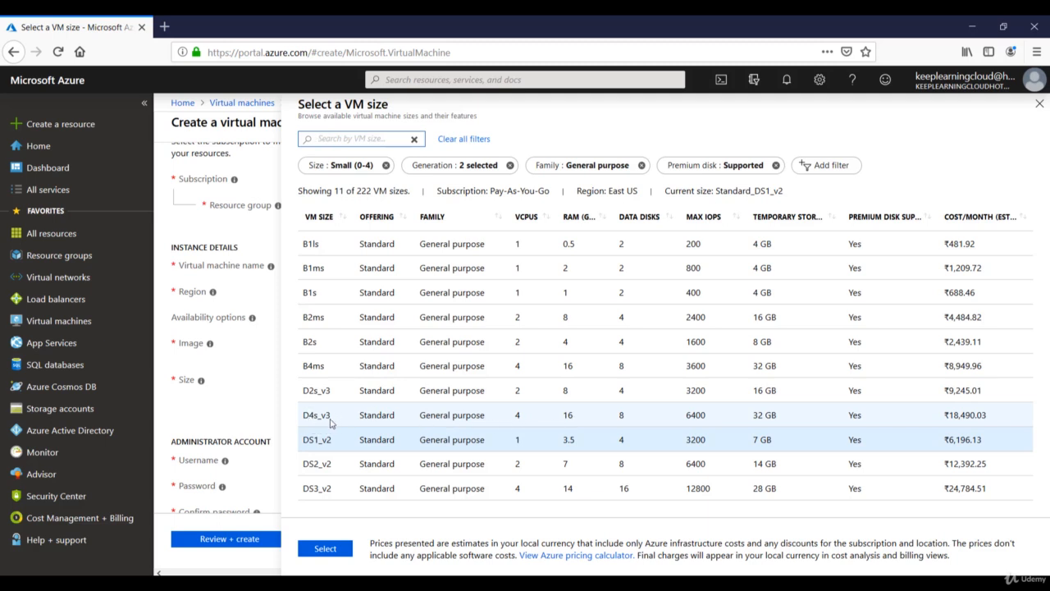
# Select the DS1_v2 size (1 vcpu, 3.5 GiB memory) instead of D4s_v3
pyautogui.click(517, 416)
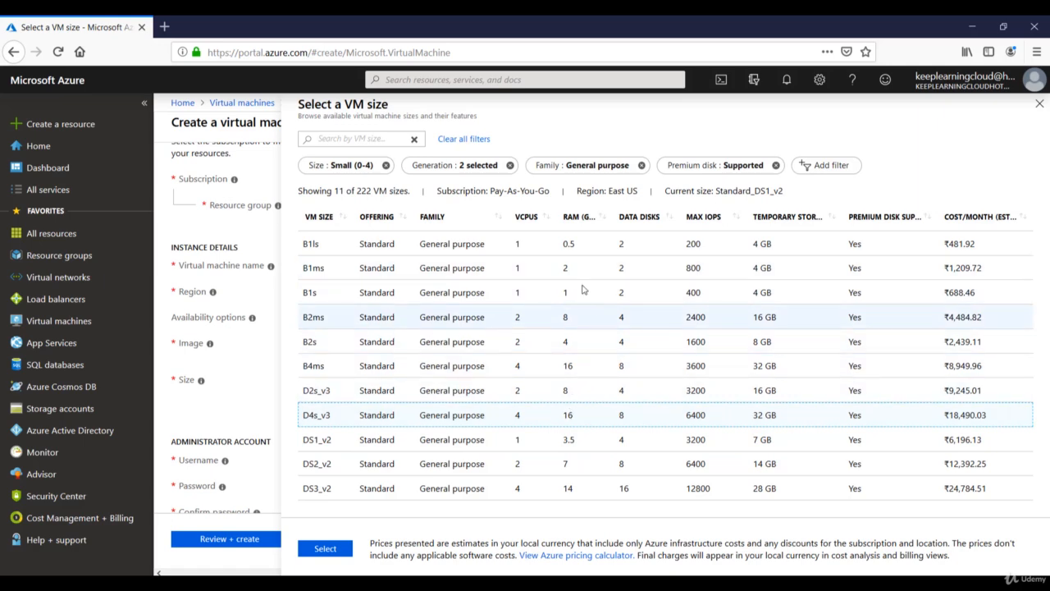
pyautogui.click(546, 443)
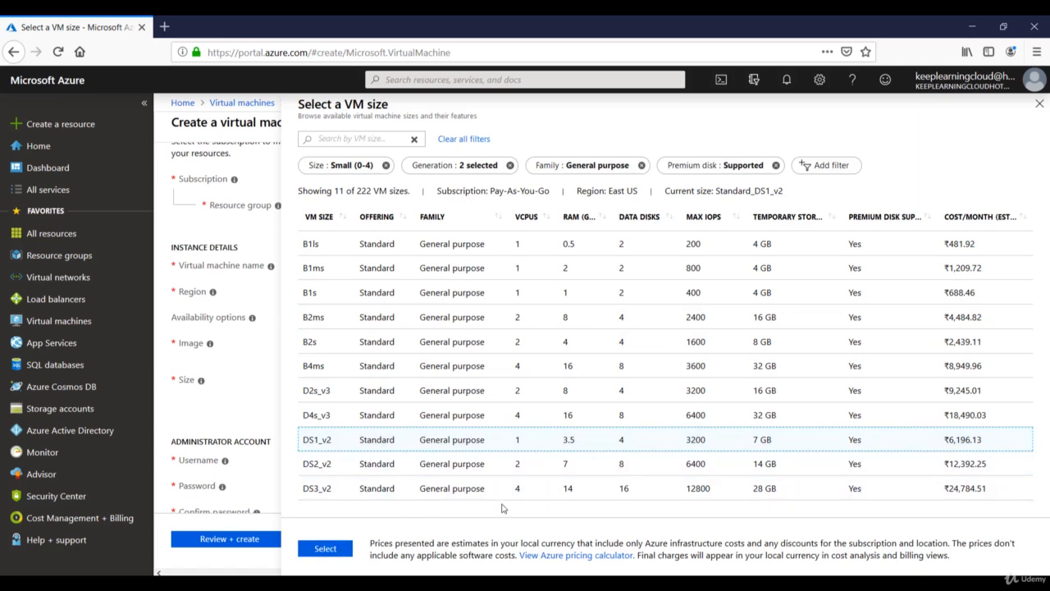
pyautogui.click(331, 548)
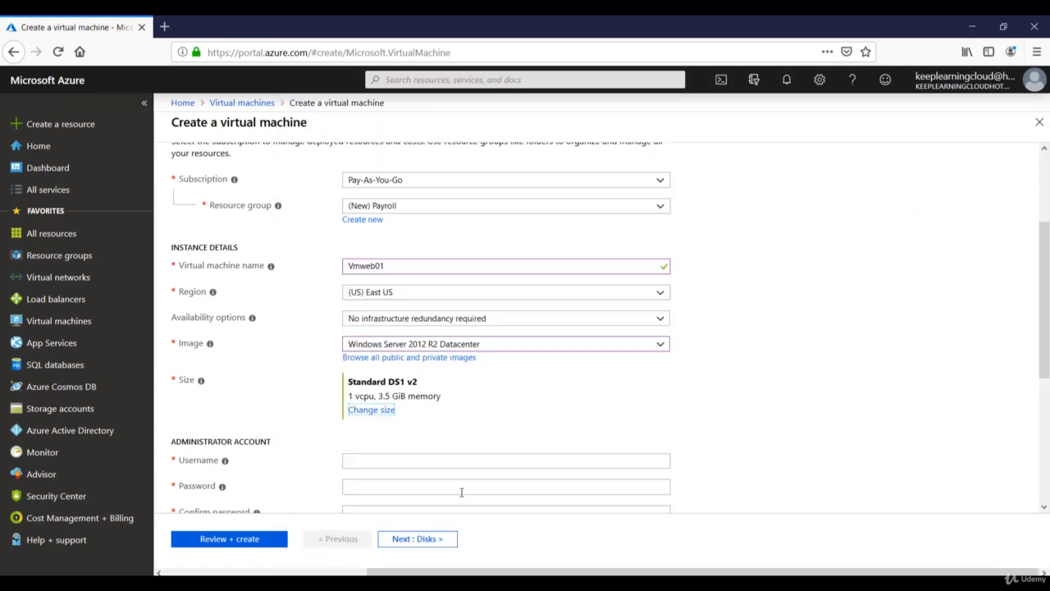
# Set the administrator username to rootadmin after the earlier names are rejected
pyautogui.scroll(-3, 497, 420)
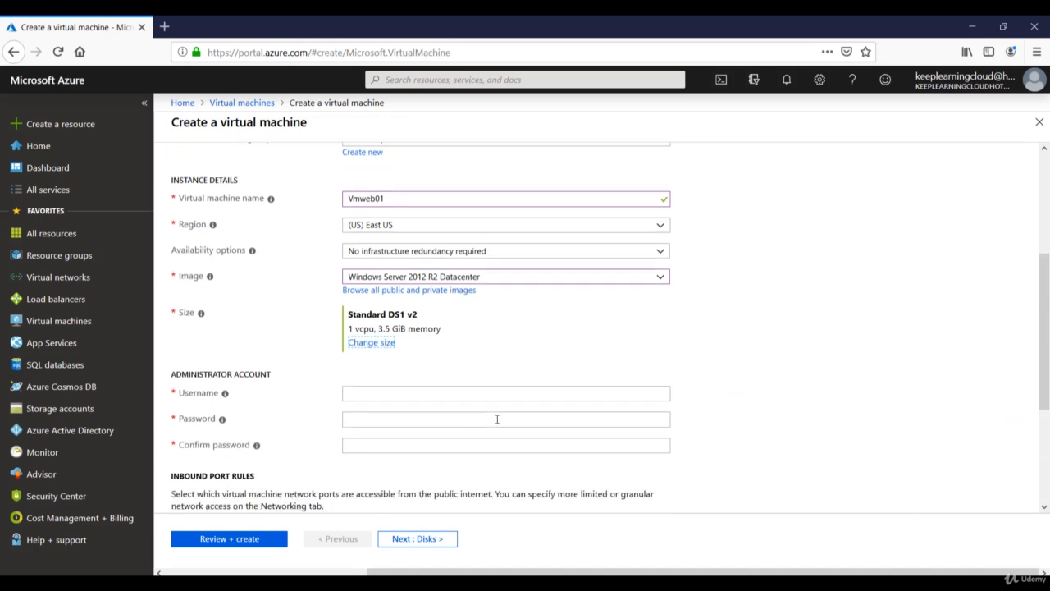
pyautogui.click(414, 317)
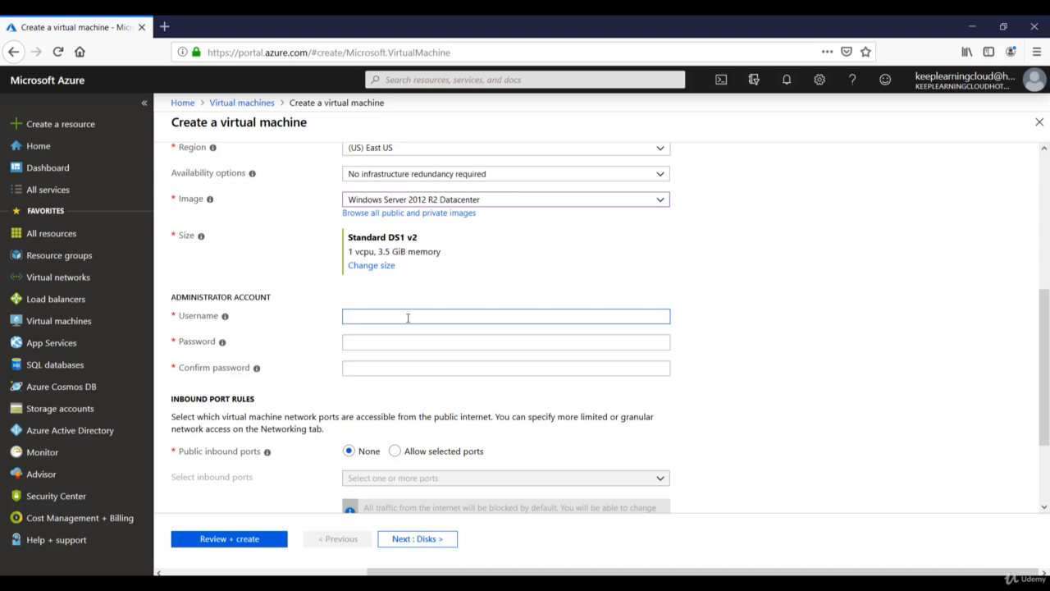
pyautogui.write('administrao')
pyautogui.write('or')
pyautogui.press('Tab')
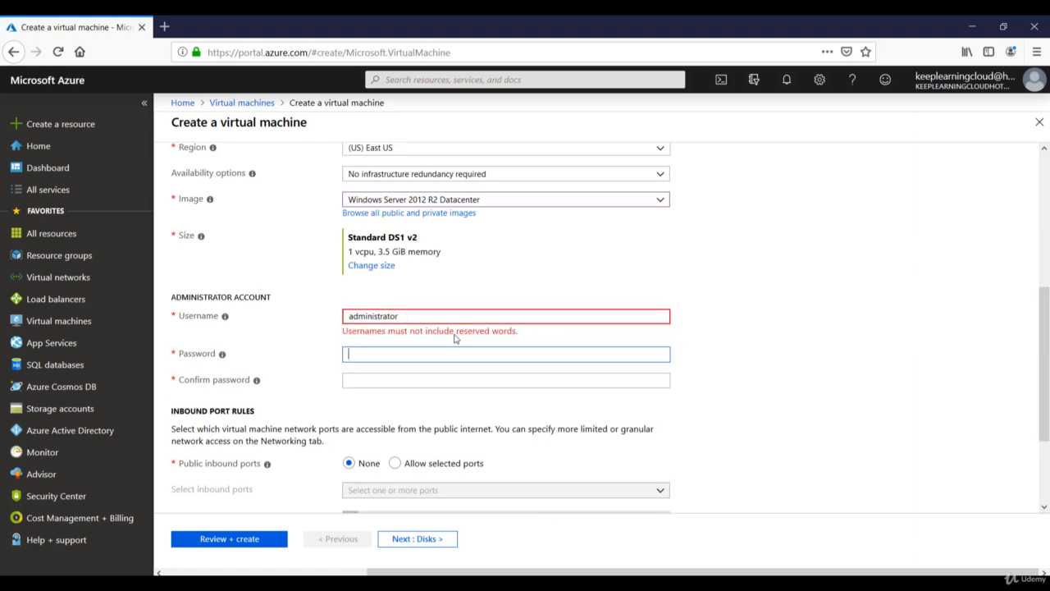
pyautogui.doubleClick(475, 315)
pyautogui.press('BackSpace')
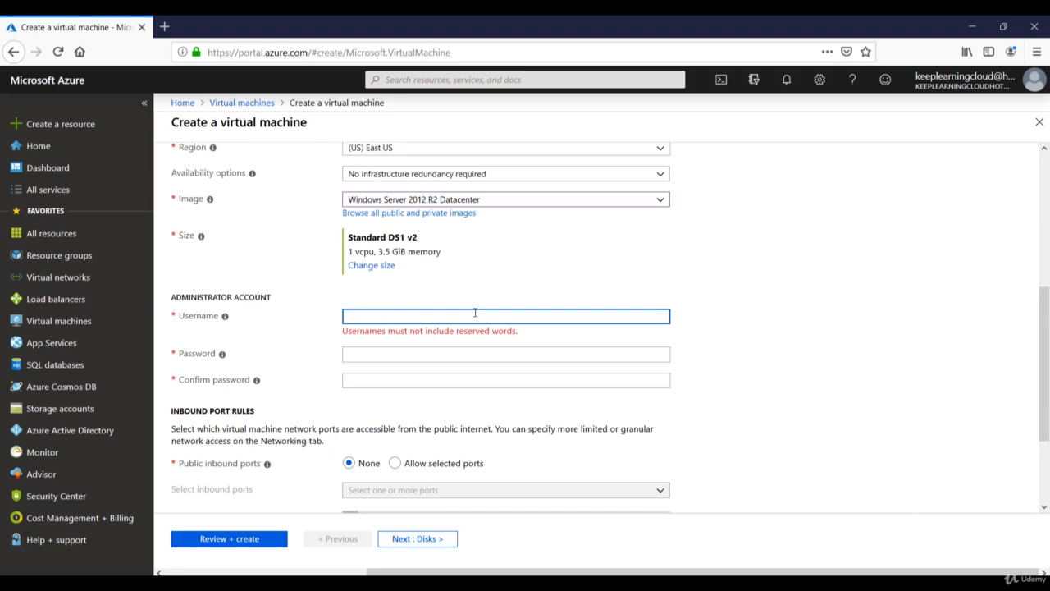
pyautogui.write('root')
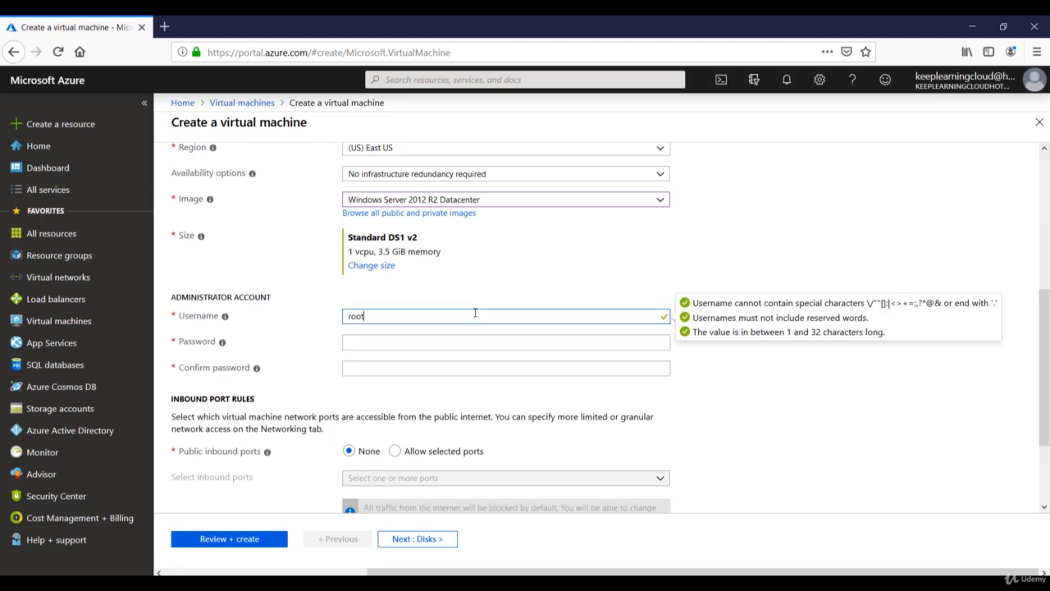
pyautogui.press('Tab')
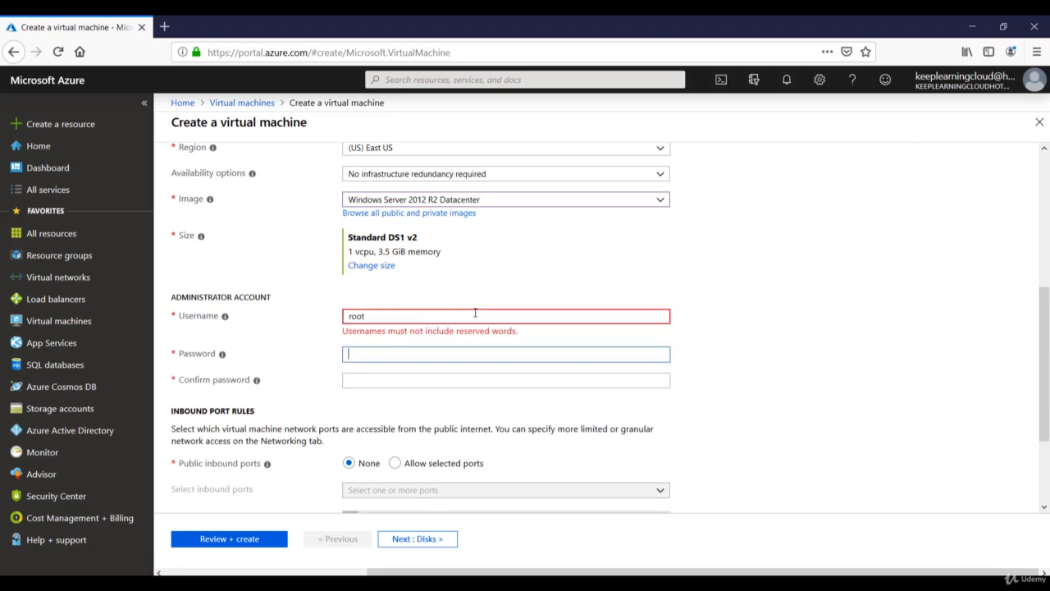
pyautogui.doubleClick(474, 315)
pyautogui.press('BackSpace')
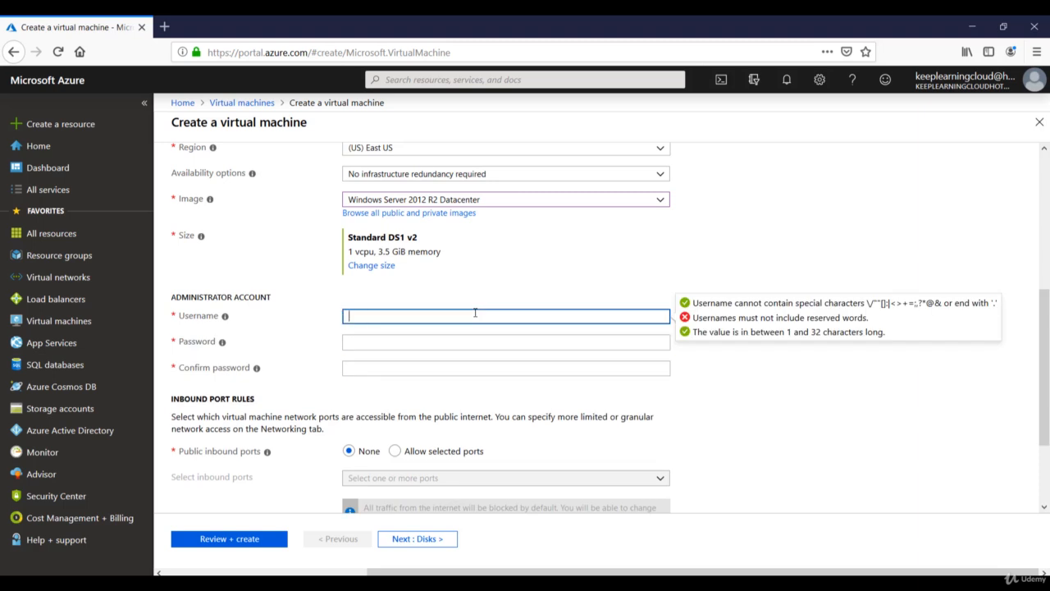
pyautogui.write('rootadmin')
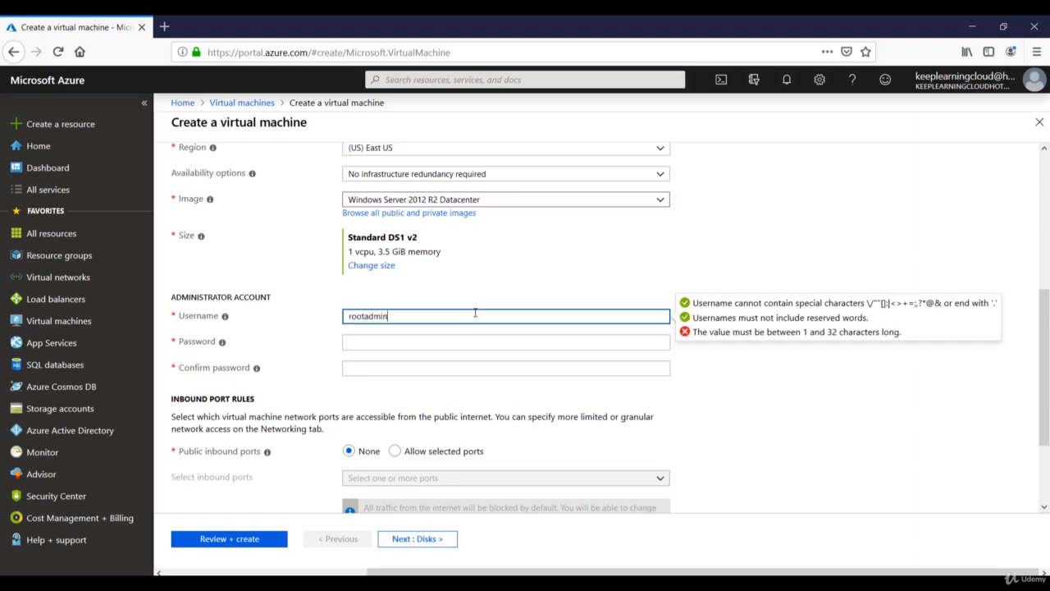
pyautogui.press('Tab')
# Enter the administrator password and type it again to confirm
pyautogui.write('•••••••••••')
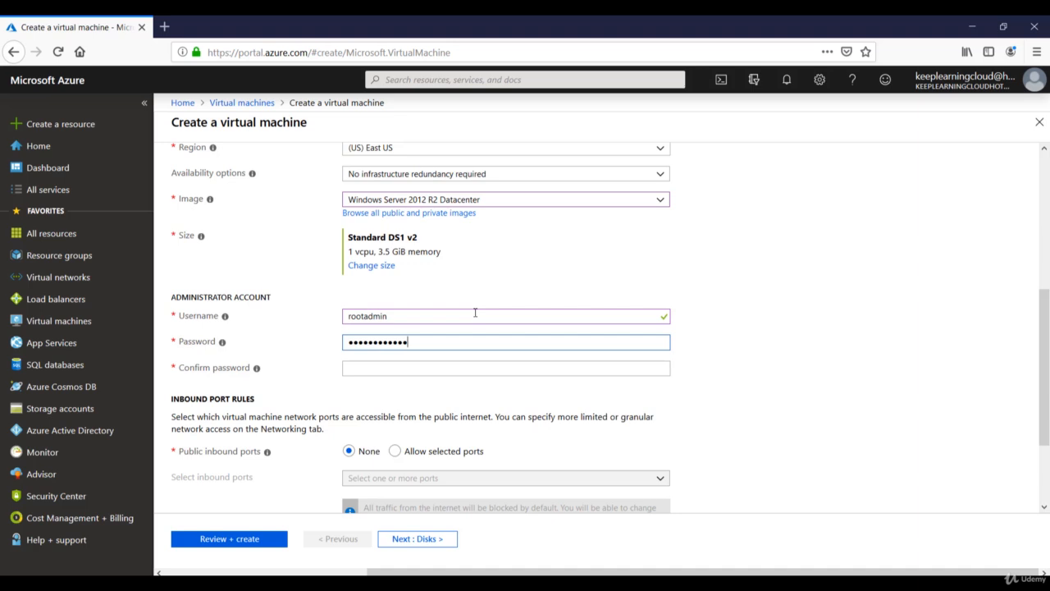
pyautogui.press('Tab')
pyautogui.write('•••••••')
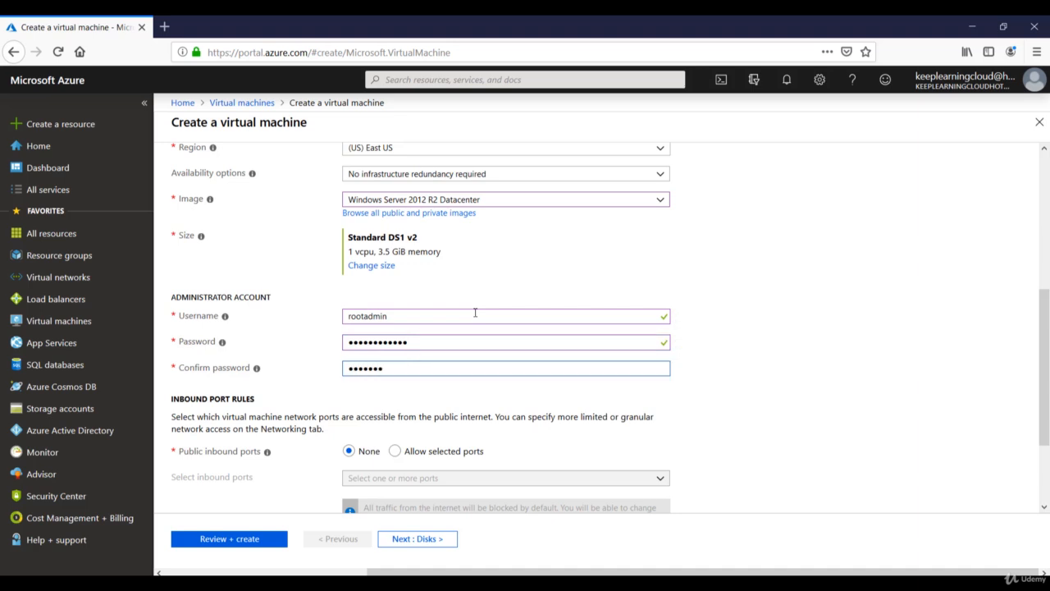
pyautogui.write('••••')
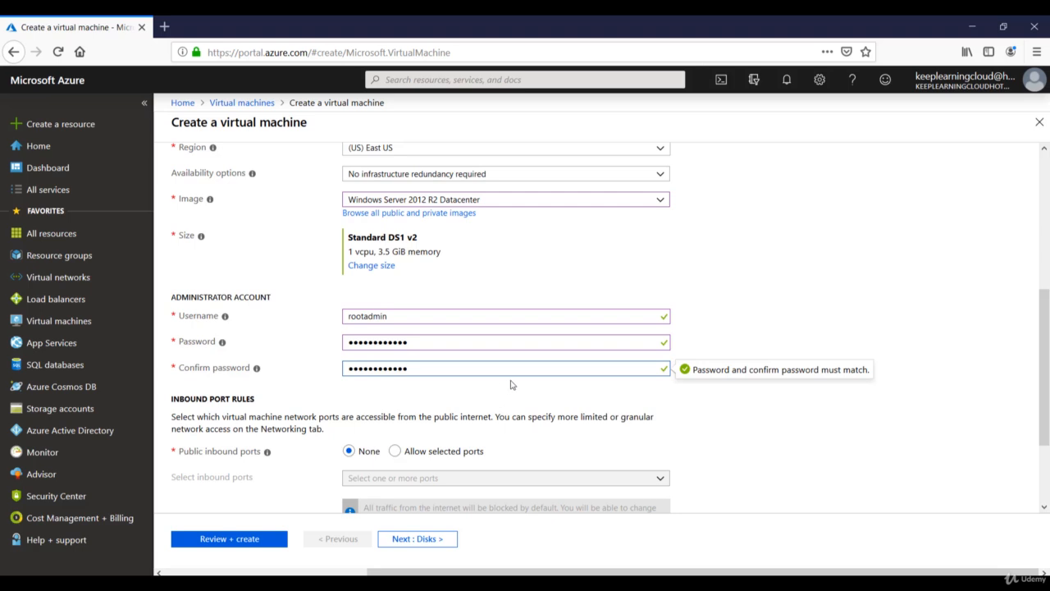
# Choose Allow selected ports and enable only RDP (3389) for public inbound traffic
pyautogui.scroll(-2, 512, 377)
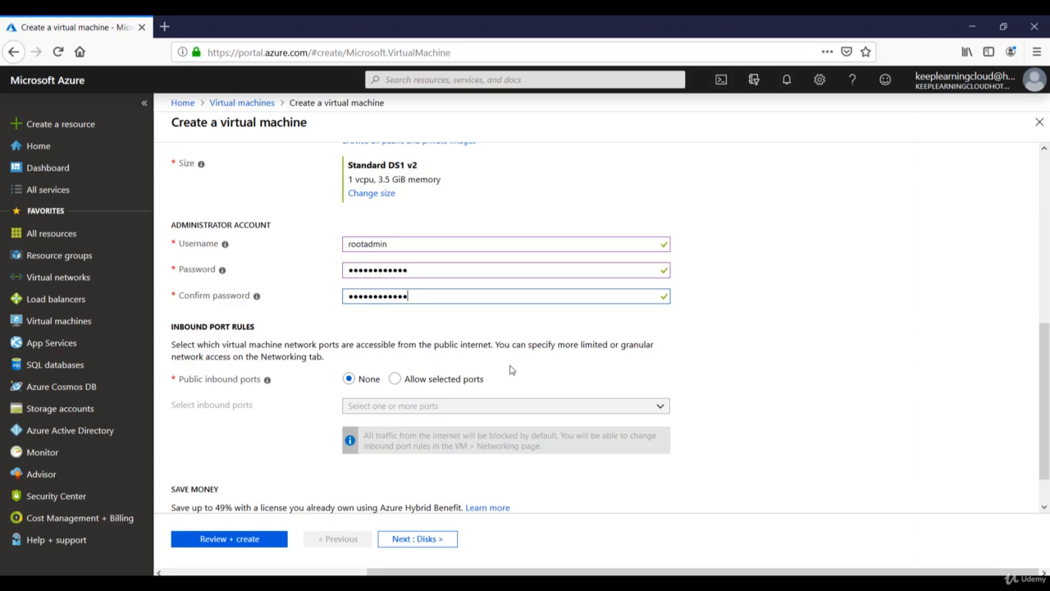
pyautogui.scroll(3, 509, 370)
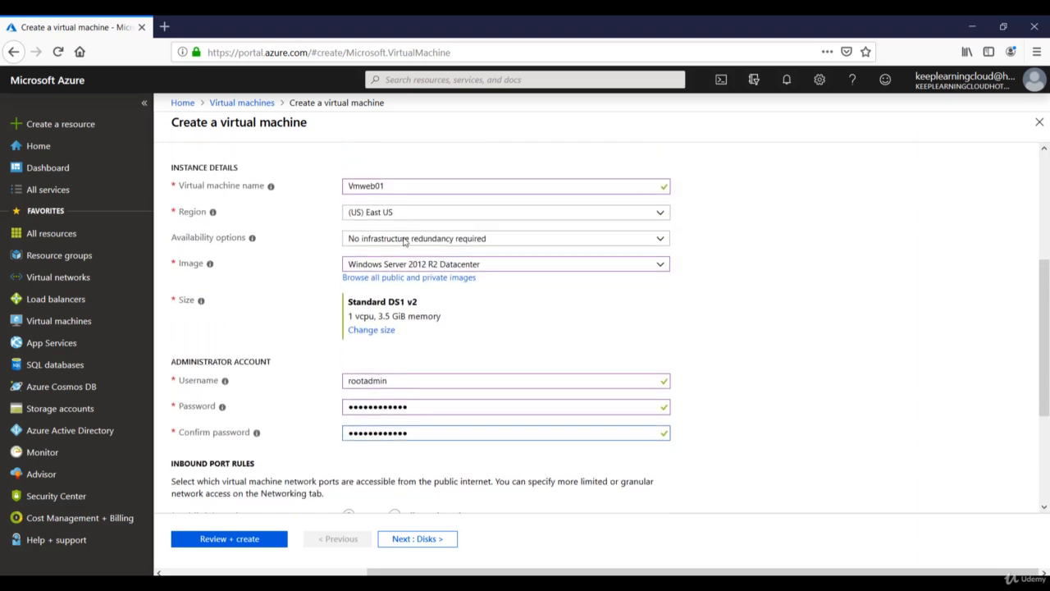
pyautogui.scroll(-4, 404, 240)
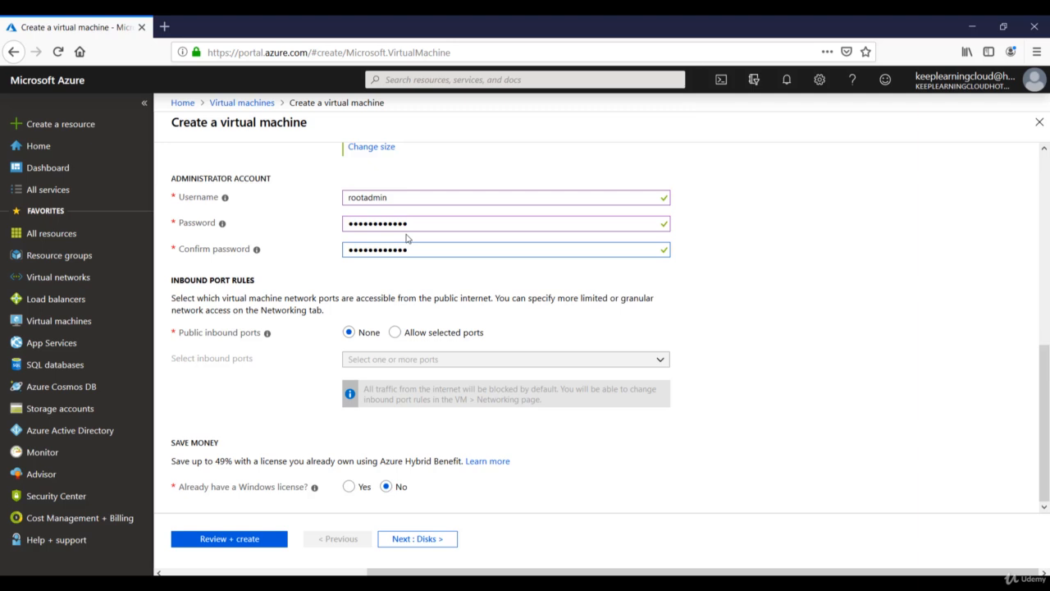
pyautogui.click(395, 332)
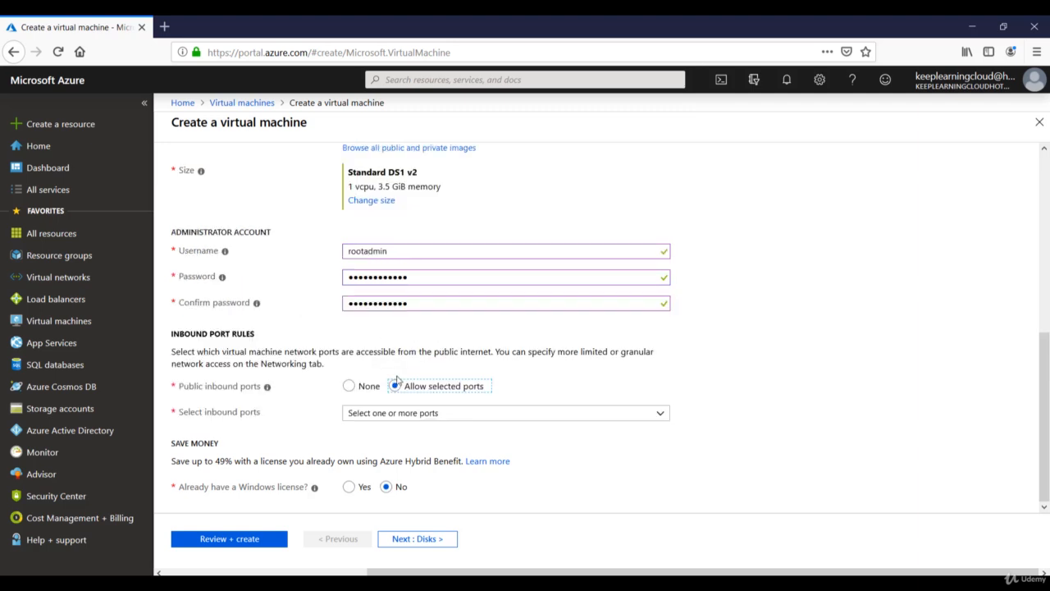
pyautogui.click(403, 413)
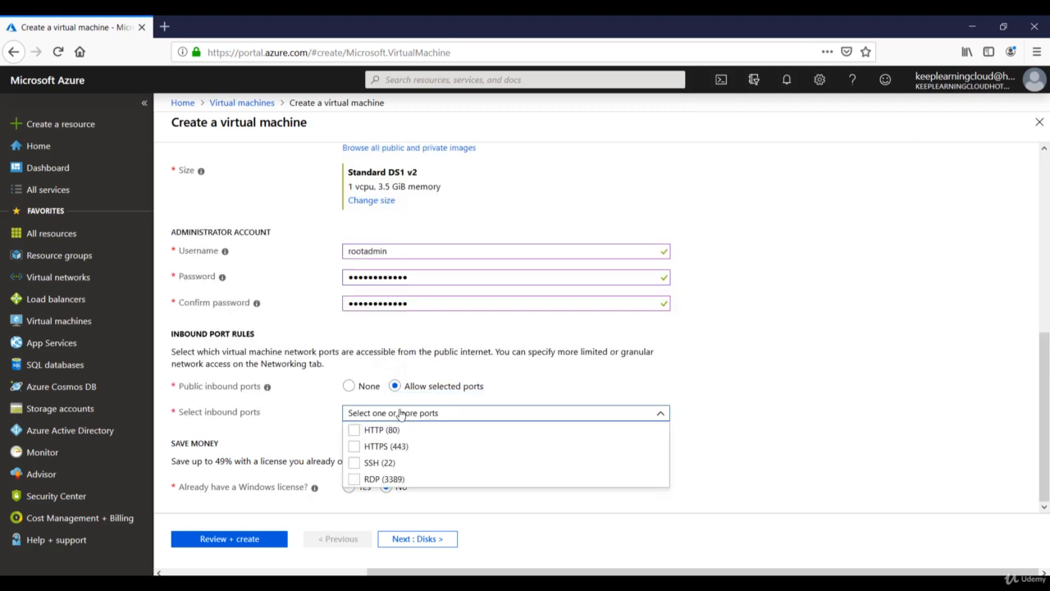
pyautogui.click(352, 480)
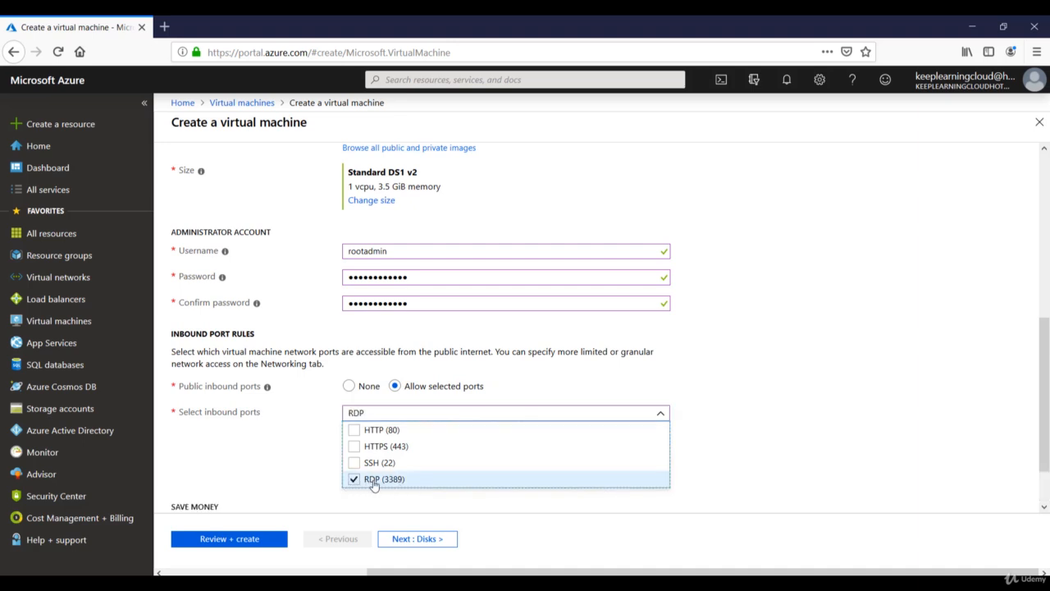
pyautogui.click(411, 504)
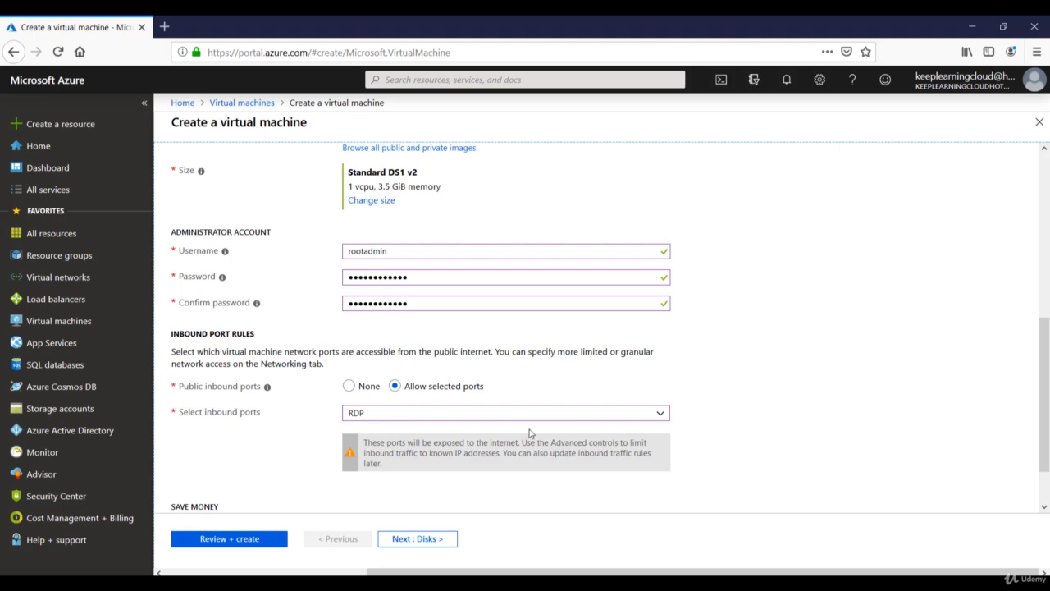
pyautogui.click(472, 415)
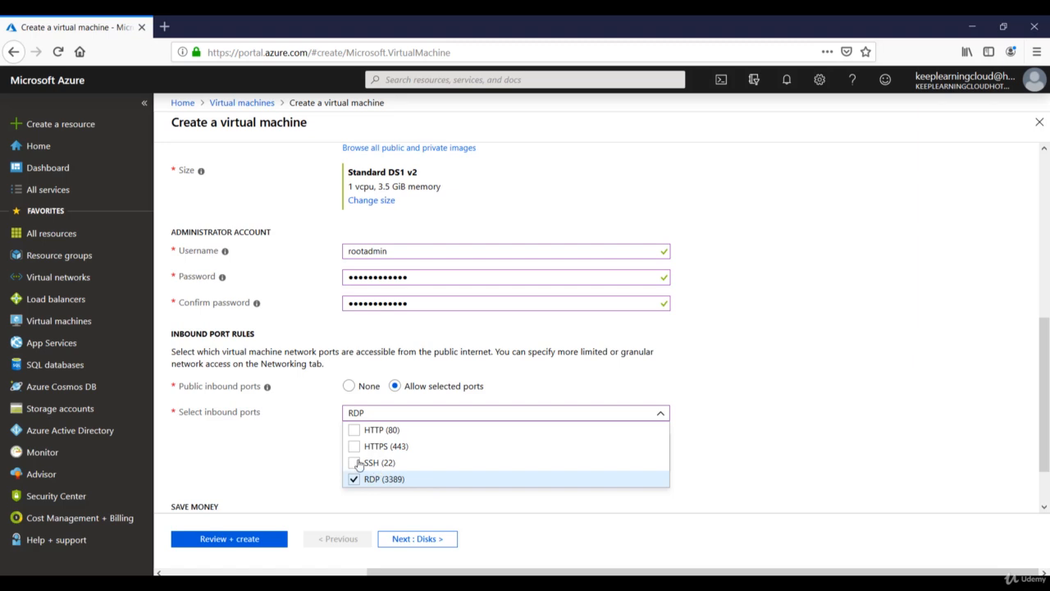
pyautogui.click(329, 466)
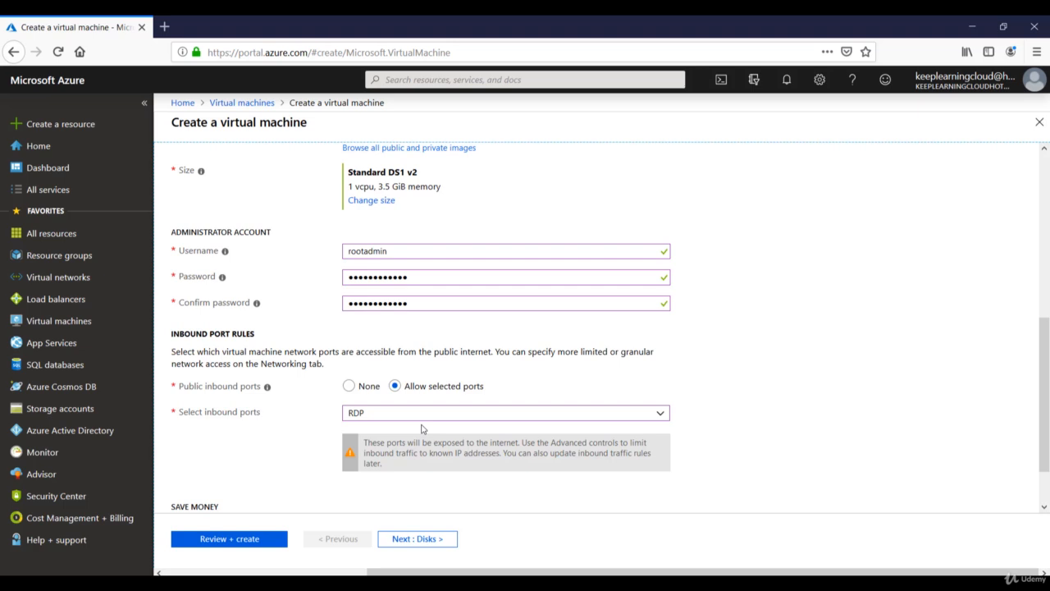
pyautogui.scroll(-2, 422, 429)
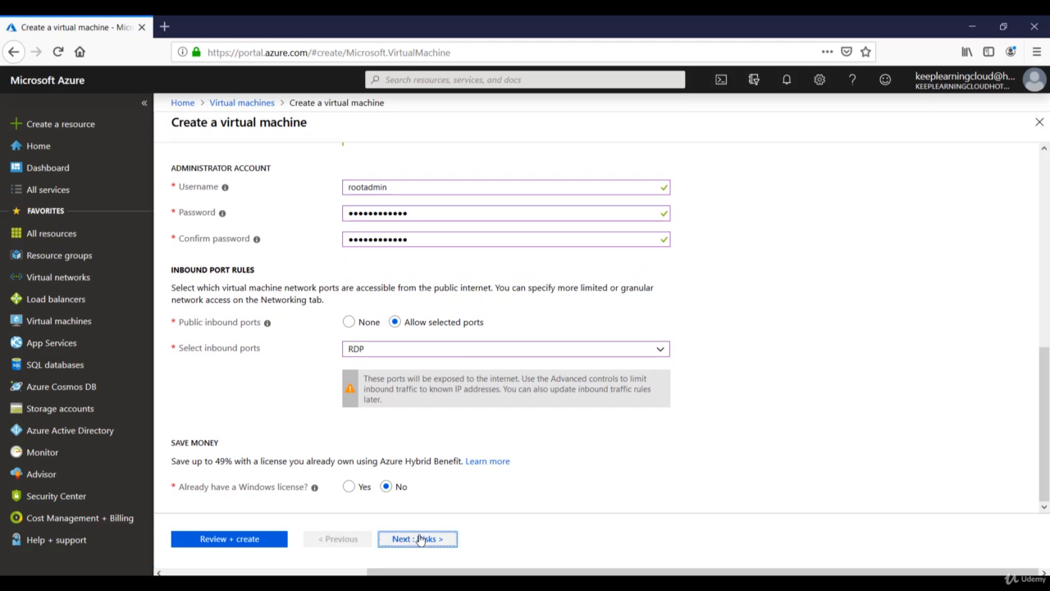
# Set the OS disk type to Standard HDD on the Disks tab
pyautogui.click(418, 539)
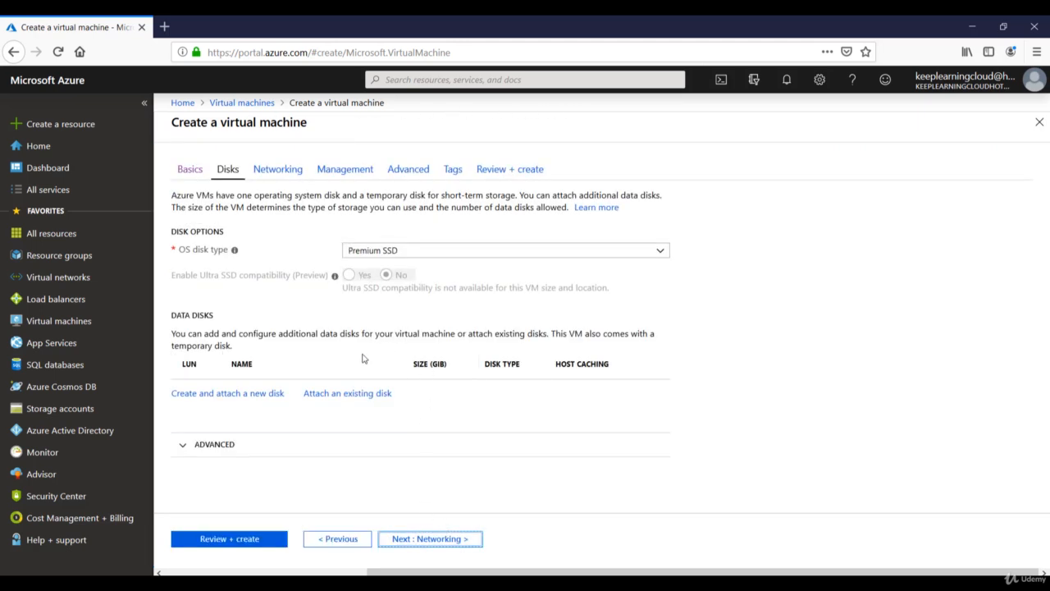
pyautogui.click(410, 256)
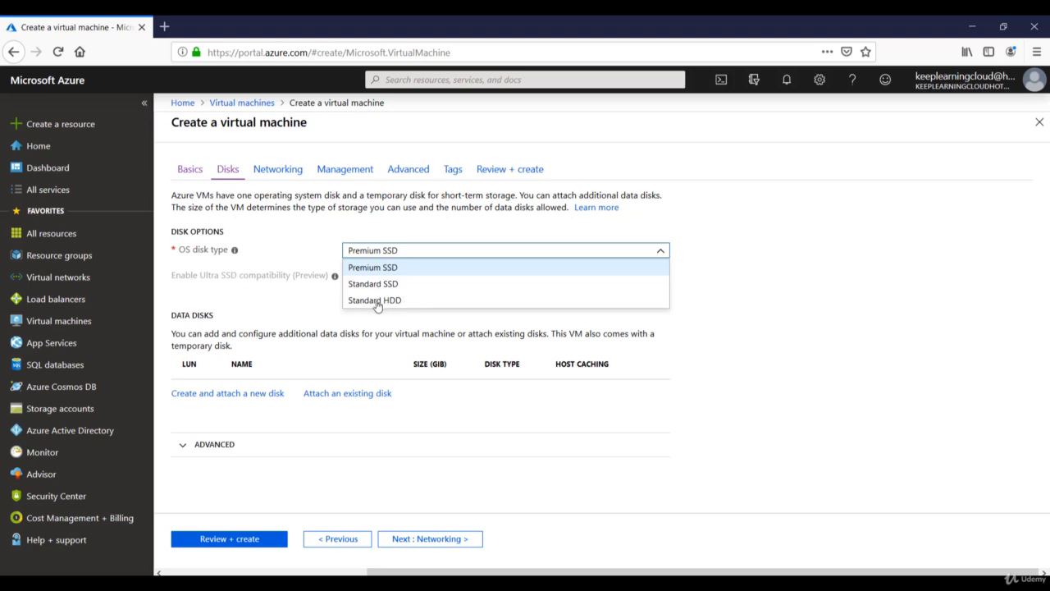
pyautogui.click(377, 301)
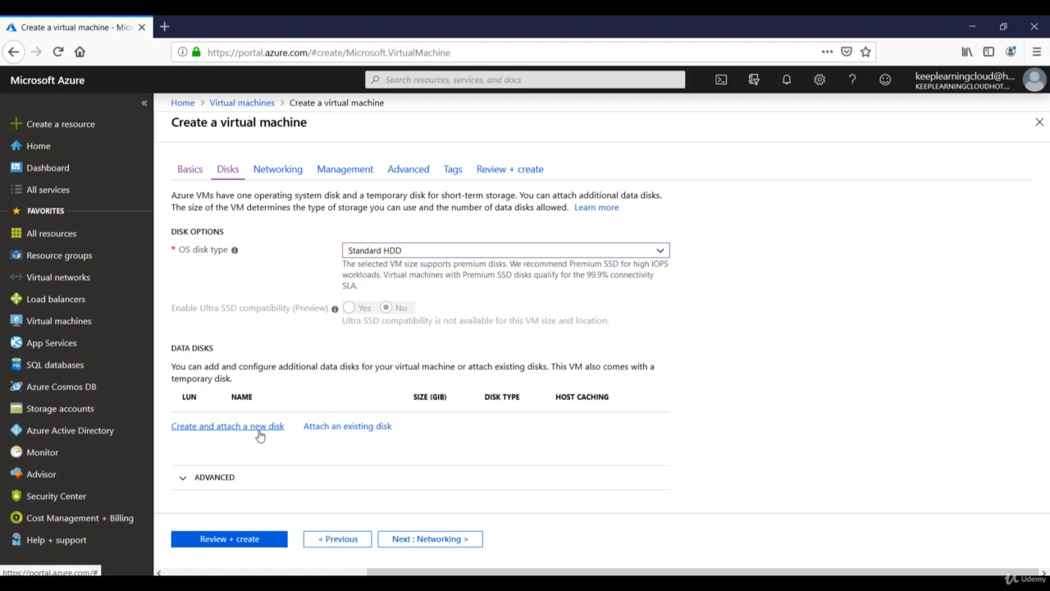
pyautogui.click(424, 538)
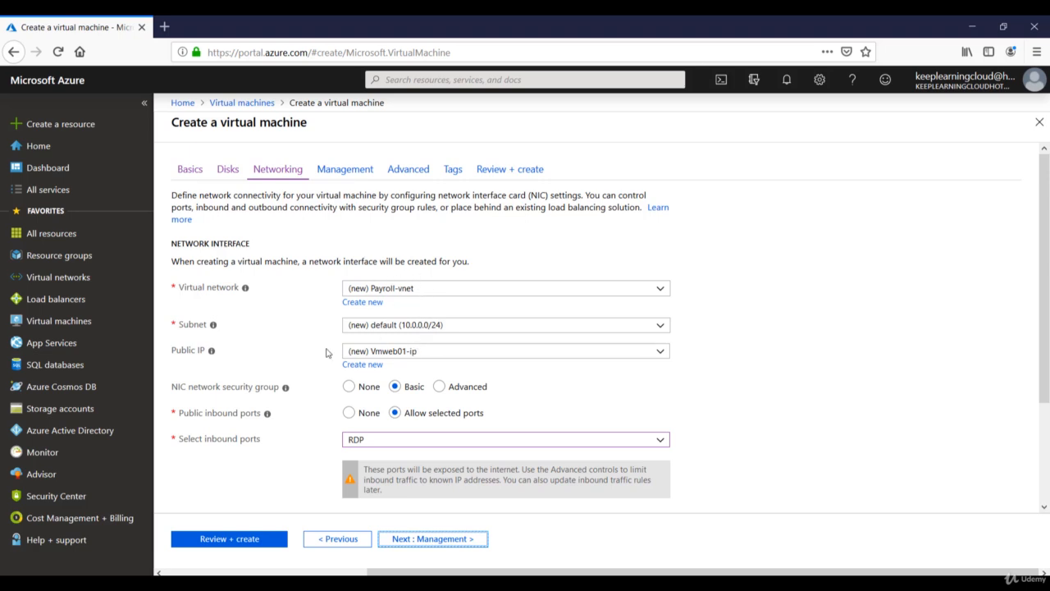
pyautogui.click(184, 353)
pyautogui.click(201, 352)
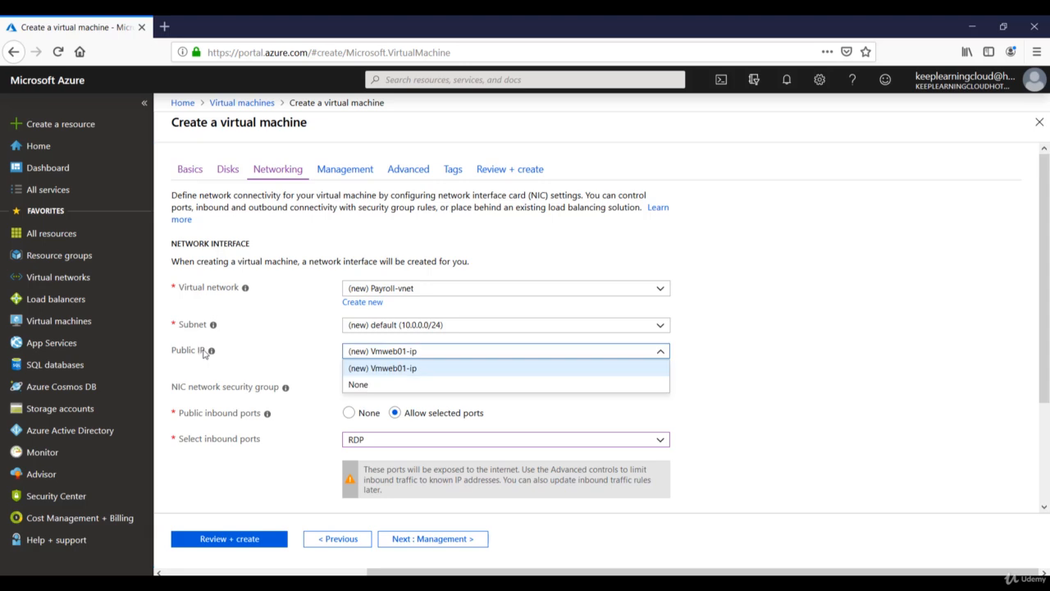
pyautogui.click(361, 386)
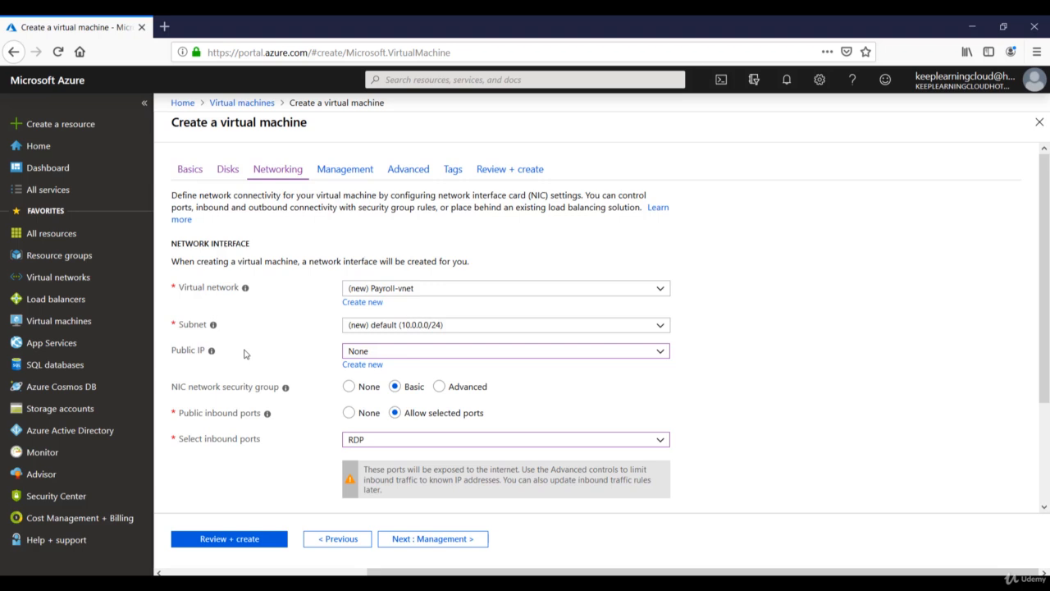
pyautogui.click(385, 358)
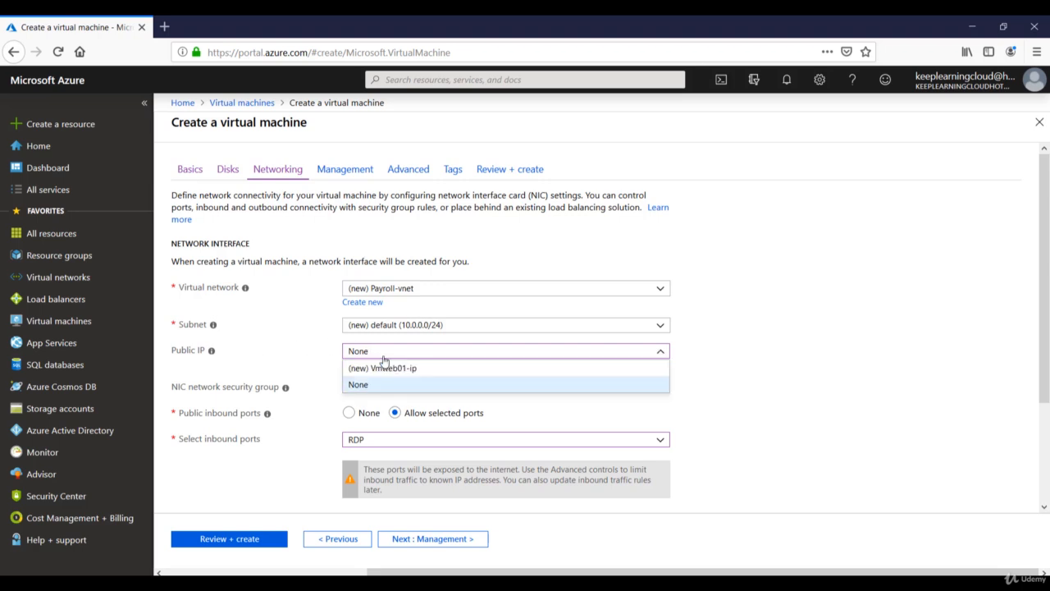
pyautogui.click(380, 370)
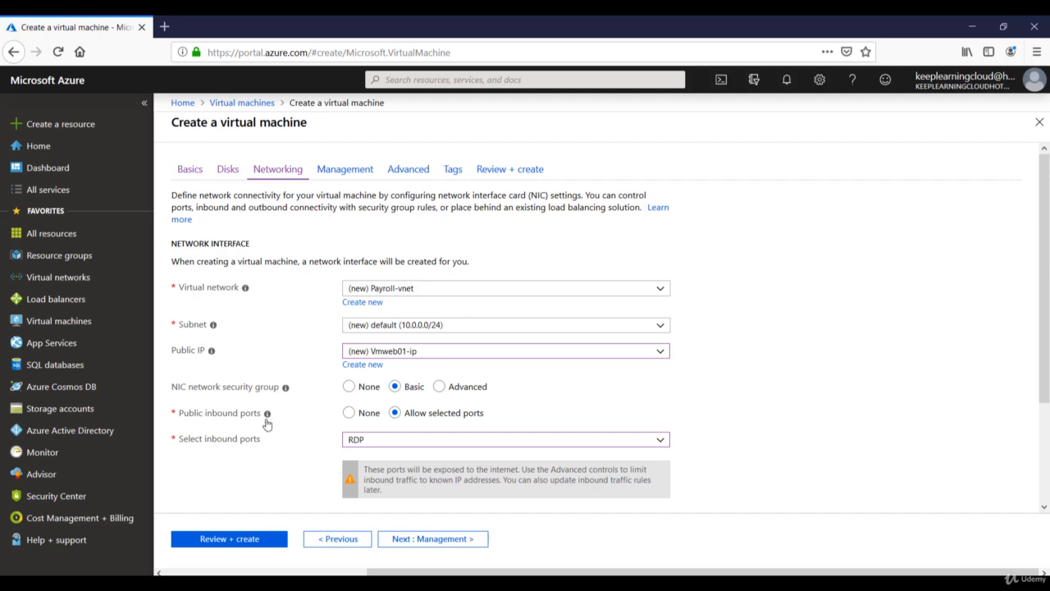
# Review the accelerated networking and load balancing defaults, leaving them unchanged
pyautogui.moveTo(266, 421)
pyautogui.moveTo(281, 393)
pyautogui.scroll(-2, 389, 453)
pyautogui.scroll(-2, 389, 453)
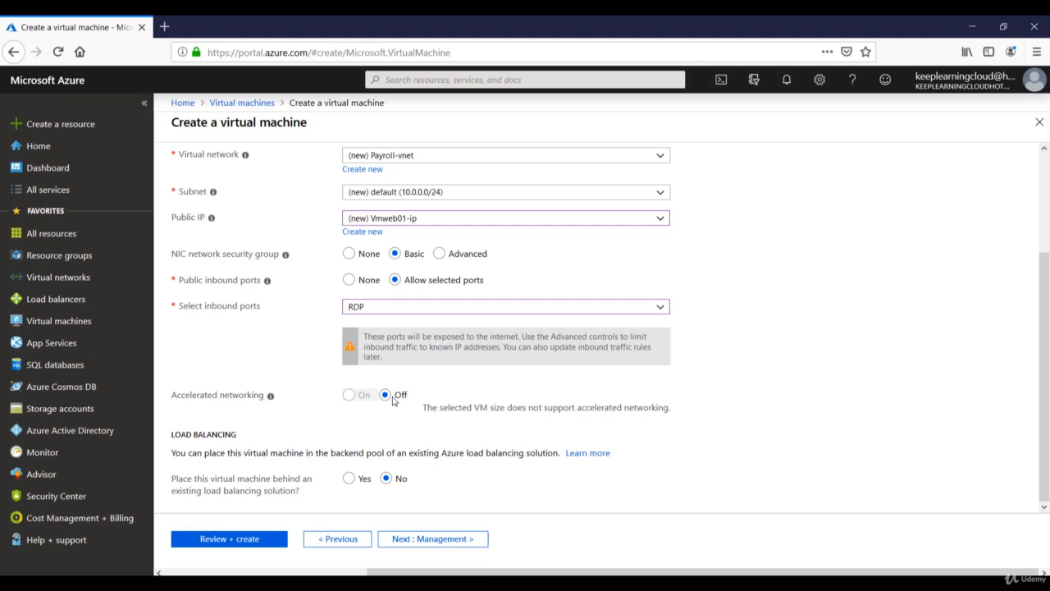
pyautogui.moveTo(474, 407); pyautogui.dragTo(676, 414)
pyautogui.click(562, 412)
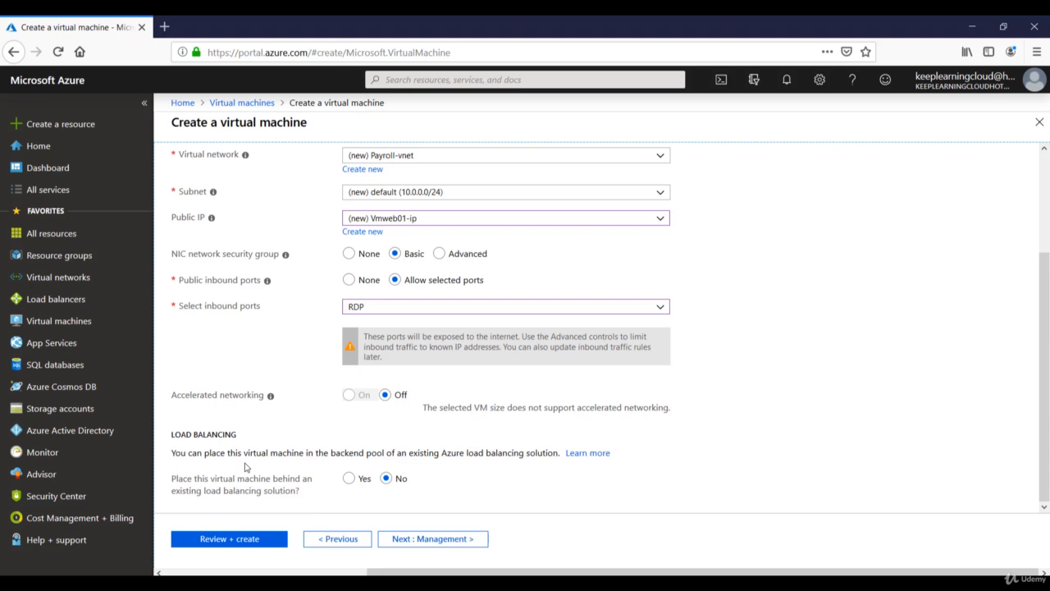
pyautogui.click(429, 543)
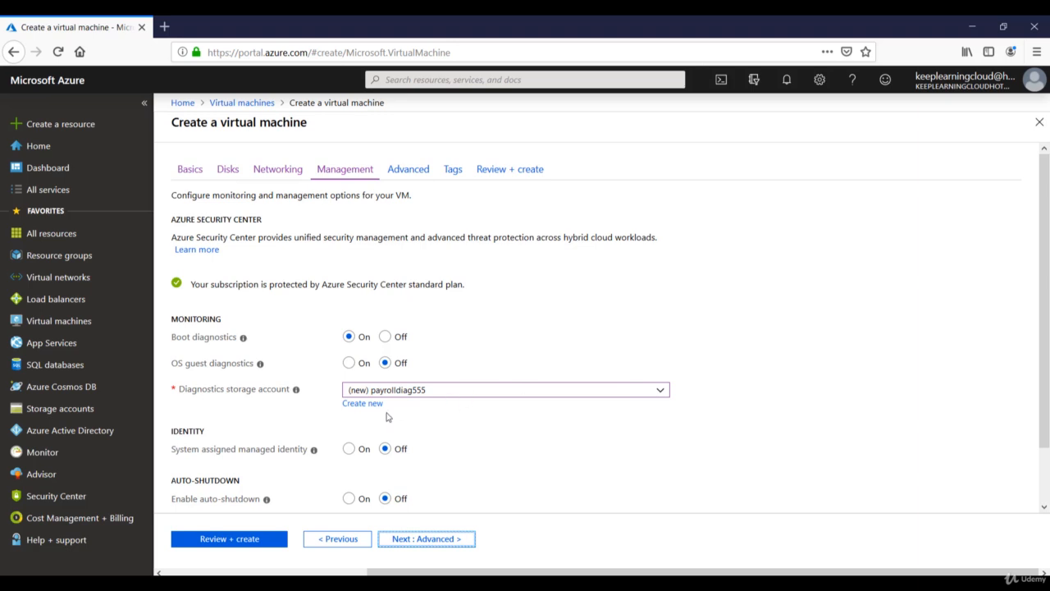
# Try the managed identity and auto-shutdown options, then leave both turned off
pyautogui.scroll(-1, 274, 442)
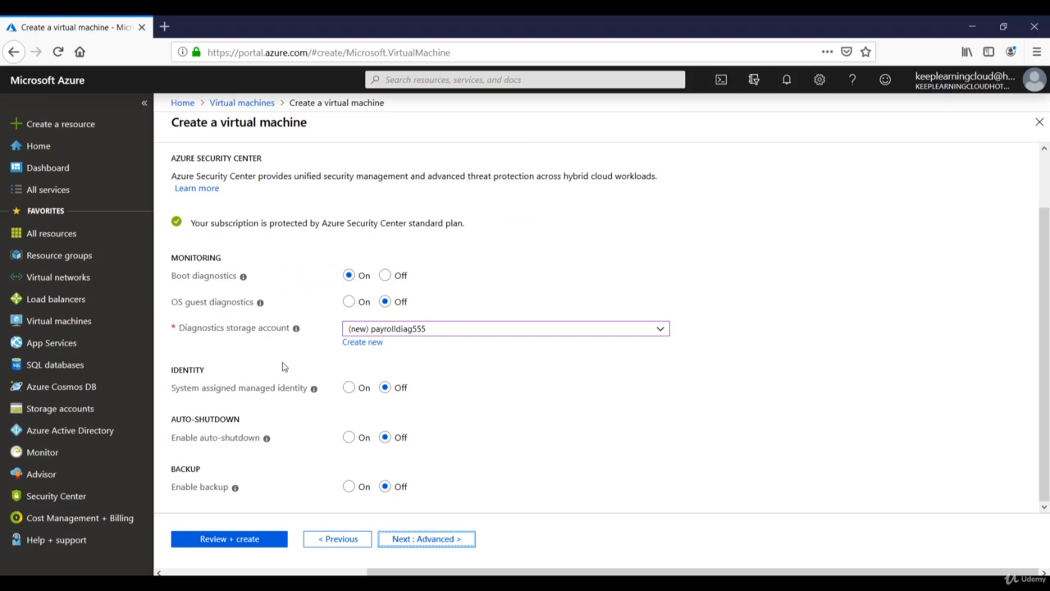
pyautogui.click(355, 391)
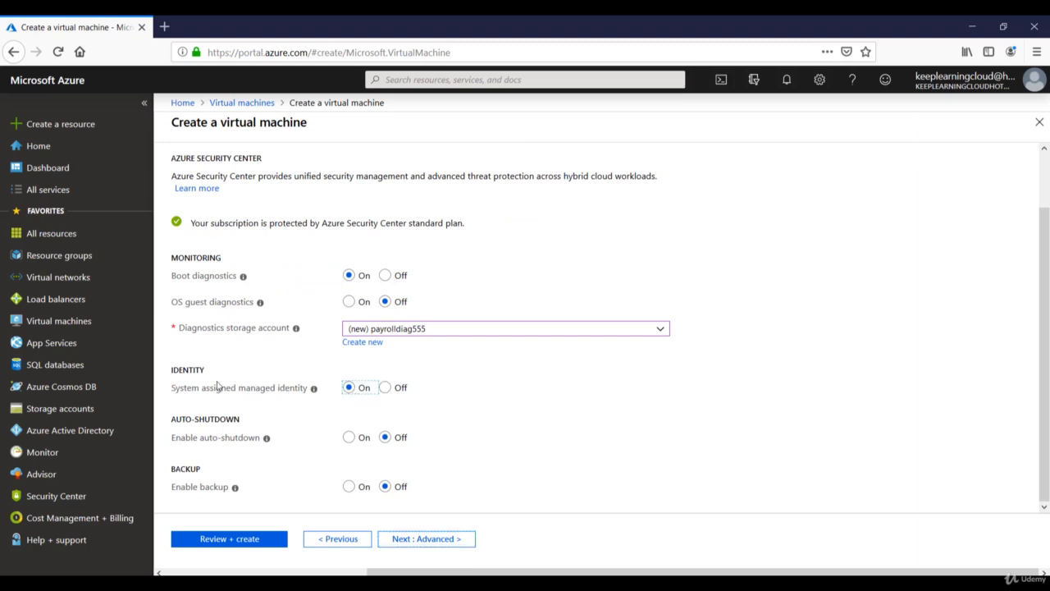
pyautogui.click(394, 388)
pyautogui.click(349, 438)
pyautogui.scroll(-2, 361, 438)
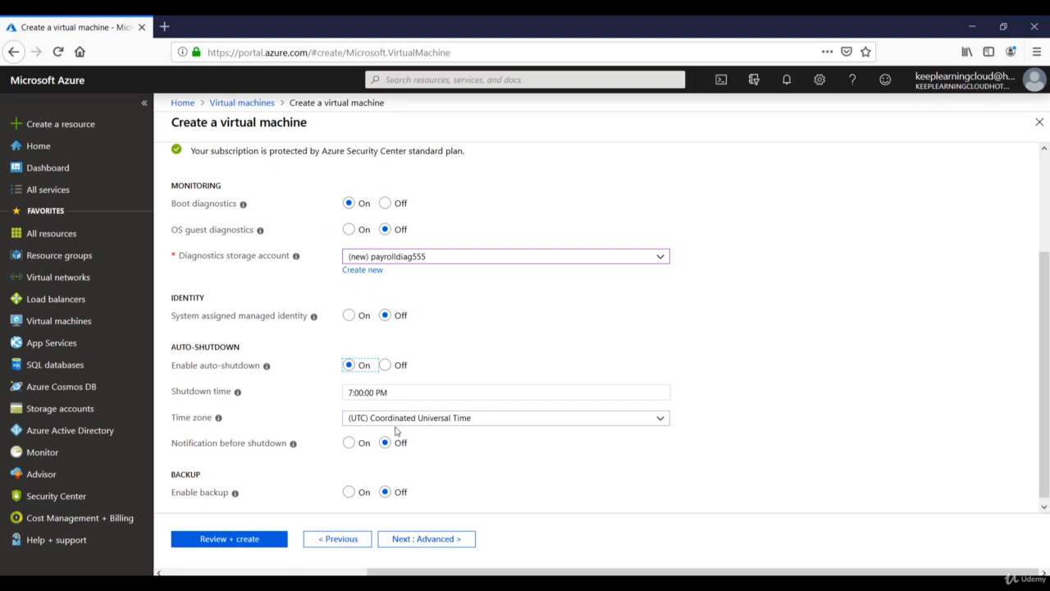
pyautogui.click(349, 444)
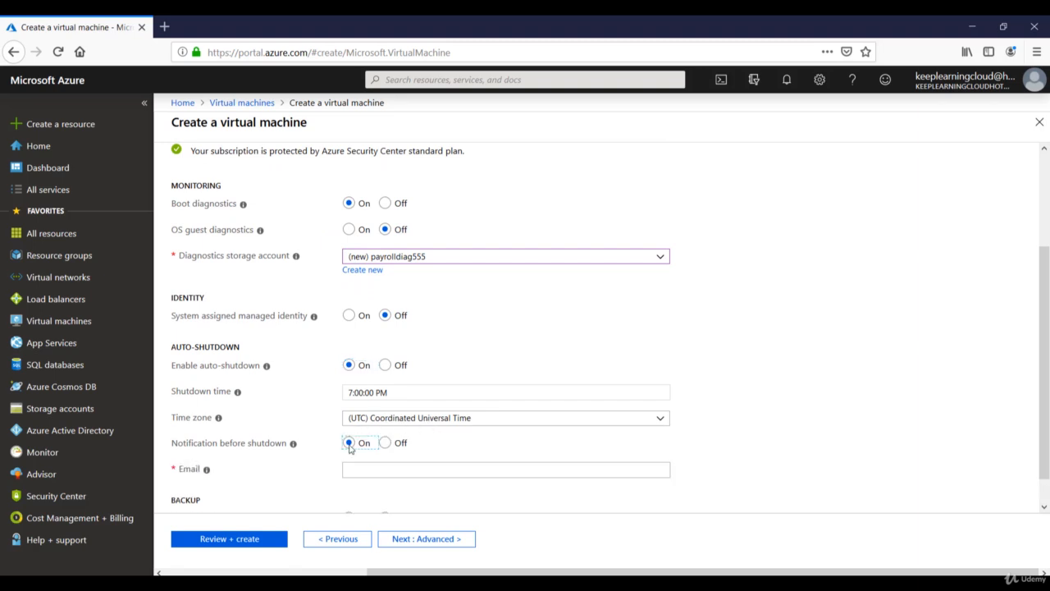
pyautogui.scroll(-1, 361, 447)
pyautogui.click(365, 443)
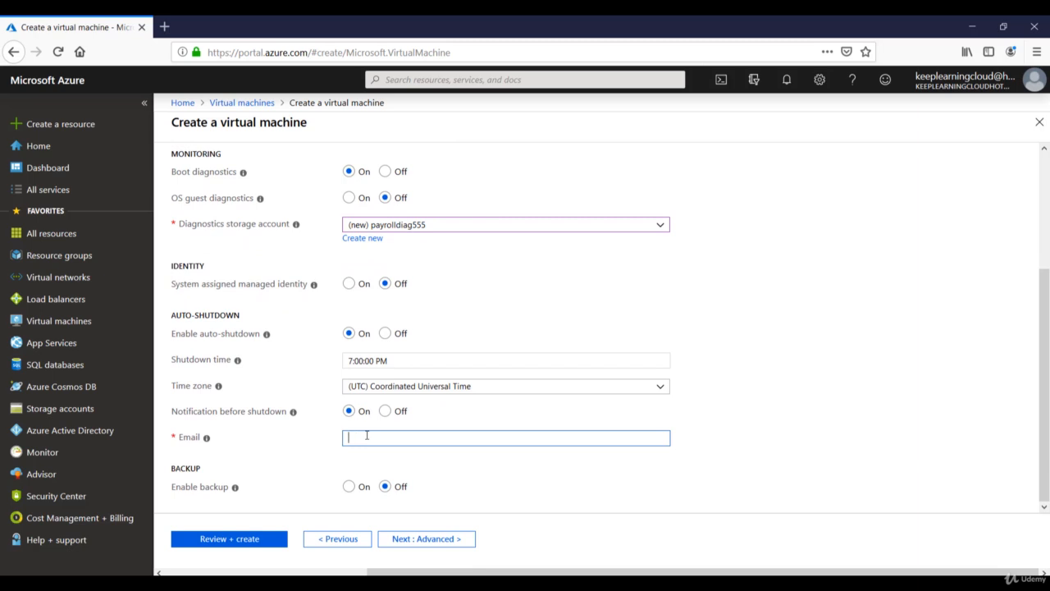
pyautogui.click(389, 337)
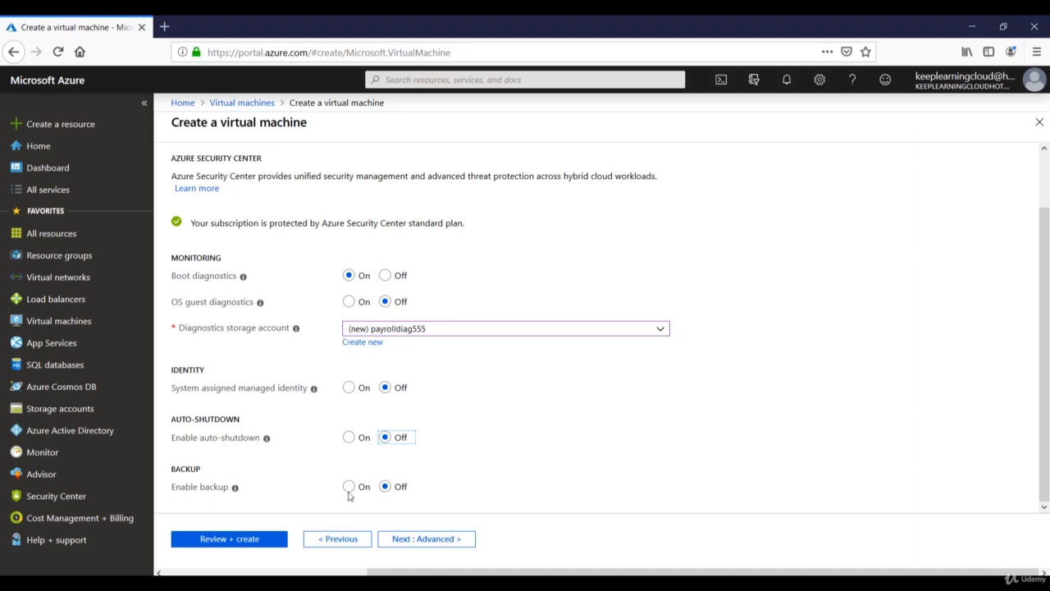
# Set Enable backup to Off so no Recovery Services vault is created
pyautogui.click(349, 486)
pyautogui.scroll(-2, 309, 451)
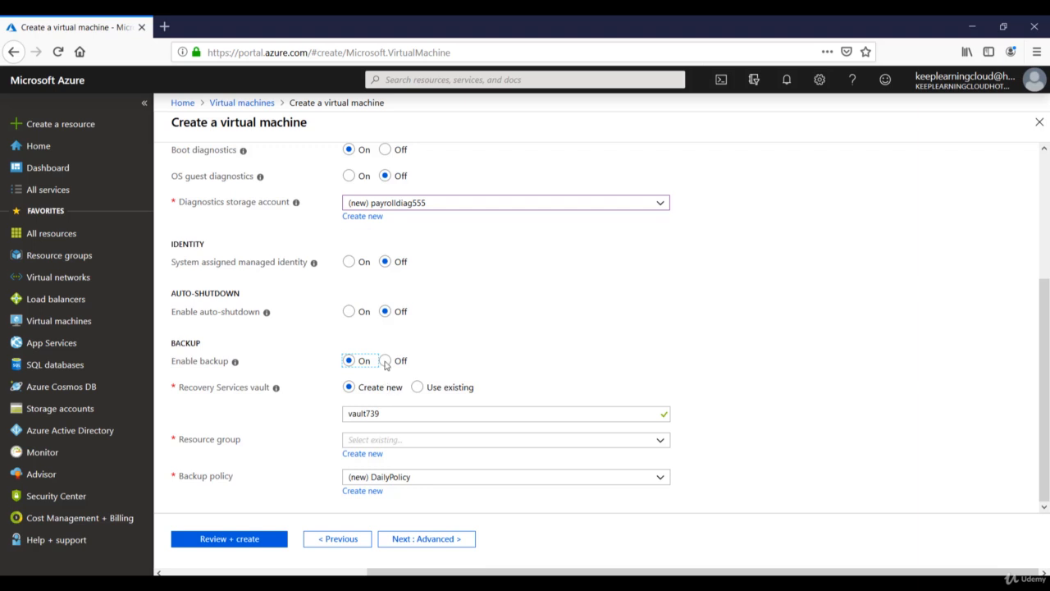
pyautogui.click(385, 361)
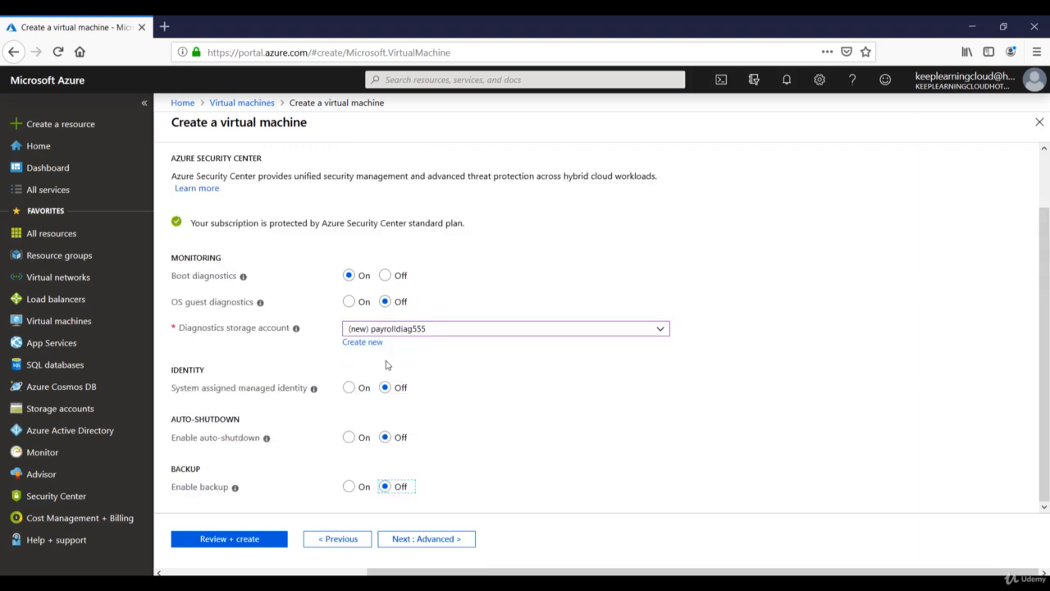
pyautogui.click(429, 539)
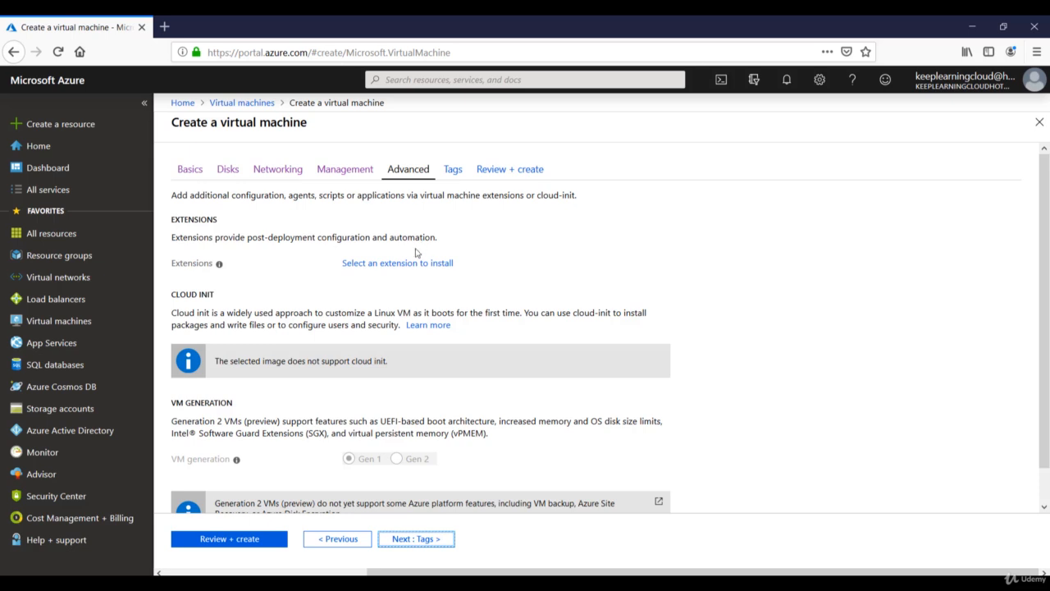
# Choose Microsoft Antimalware from the extension list and install it with default protection settings
pyautogui.click(385, 268)
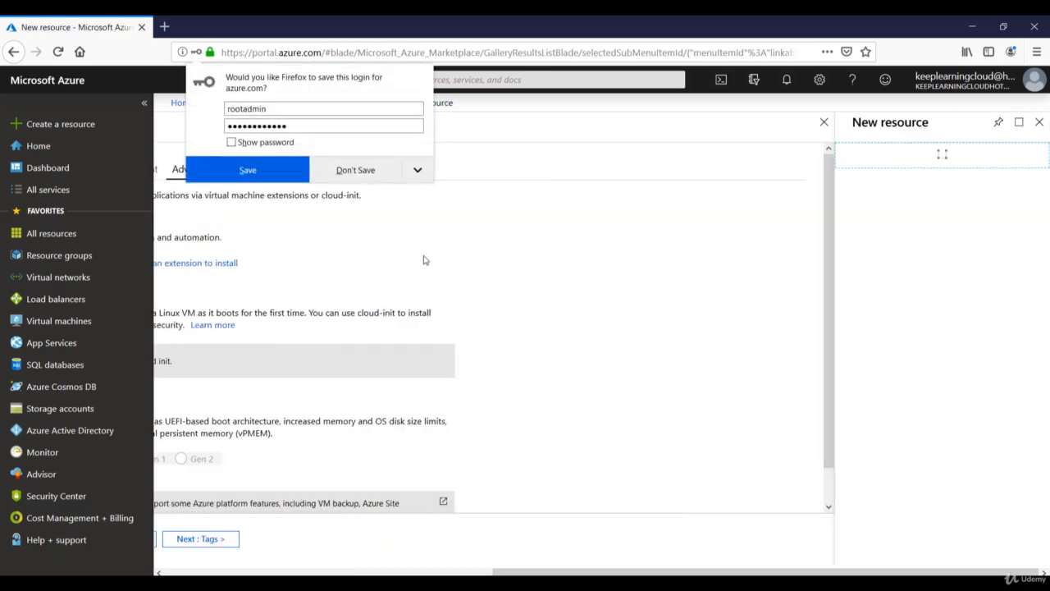
pyautogui.click(366, 170)
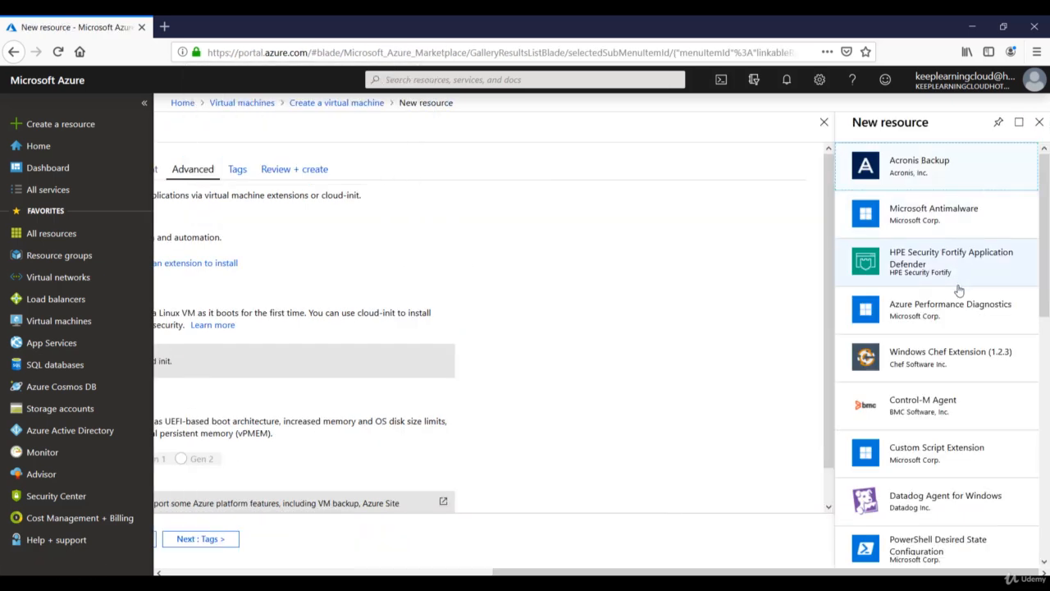
pyautogui.scroll(-2, 949, 417)
pyautogui.scroll(-2, 949, 417)
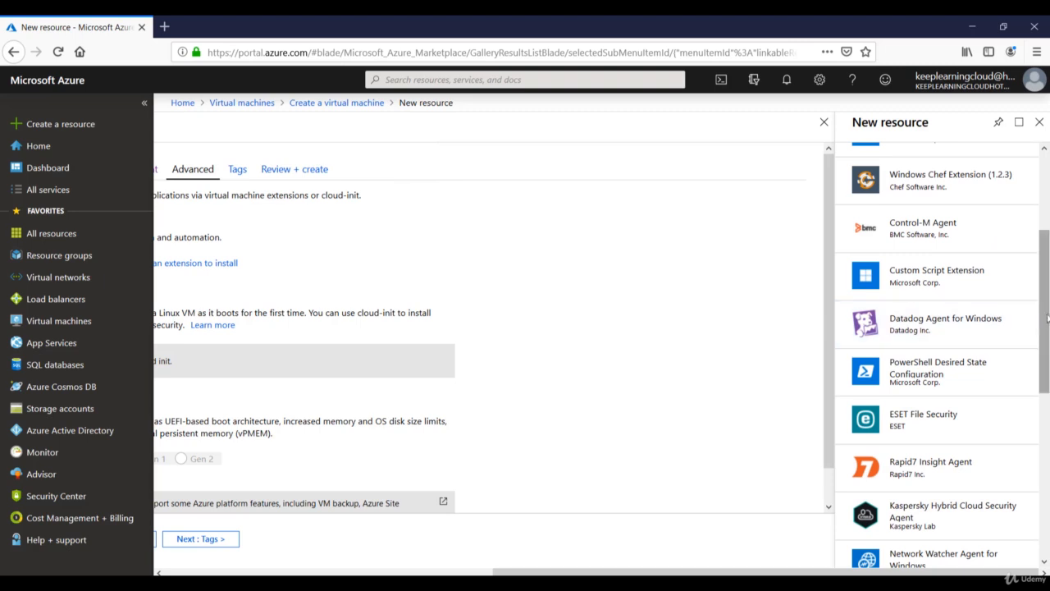
pyautogui.moveTo(1047, 320); pyautogui.dragTo(1047, 249)
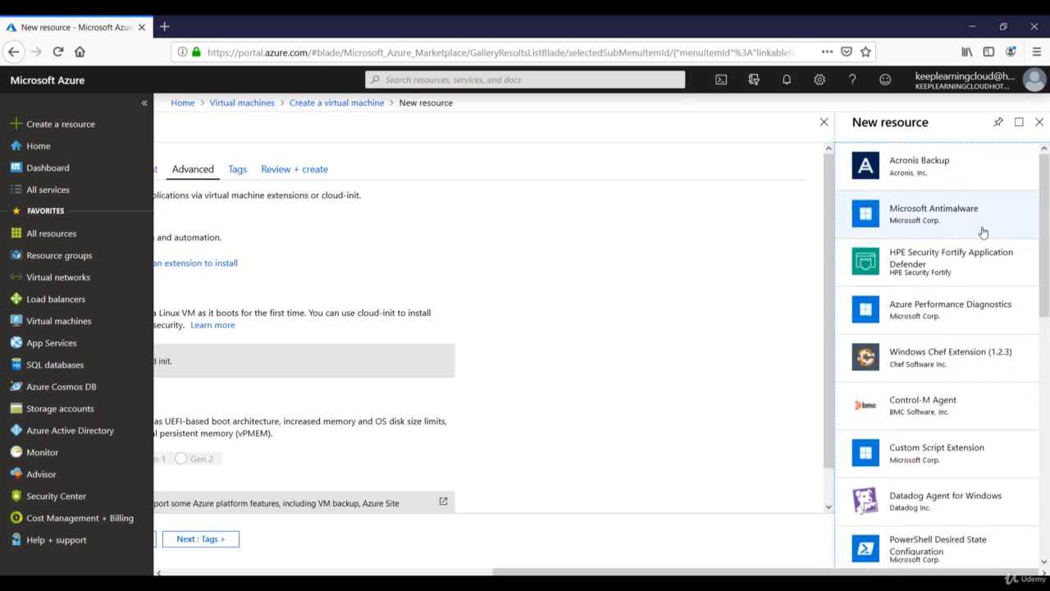
pyautogui.click(934, 215)
pyautogui.click(698, 532)
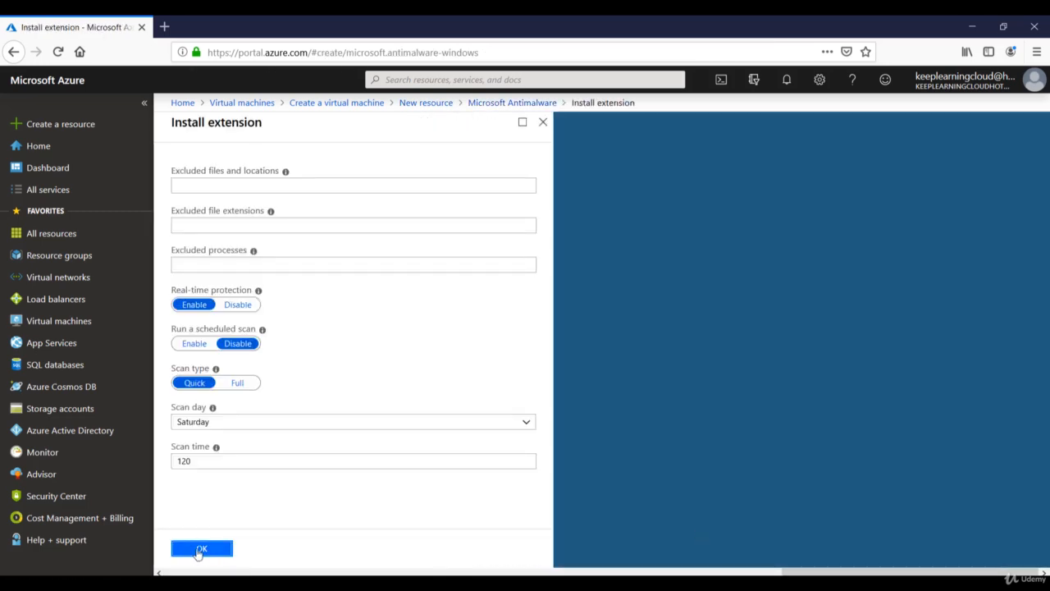
pyautogui.click(204, 548)
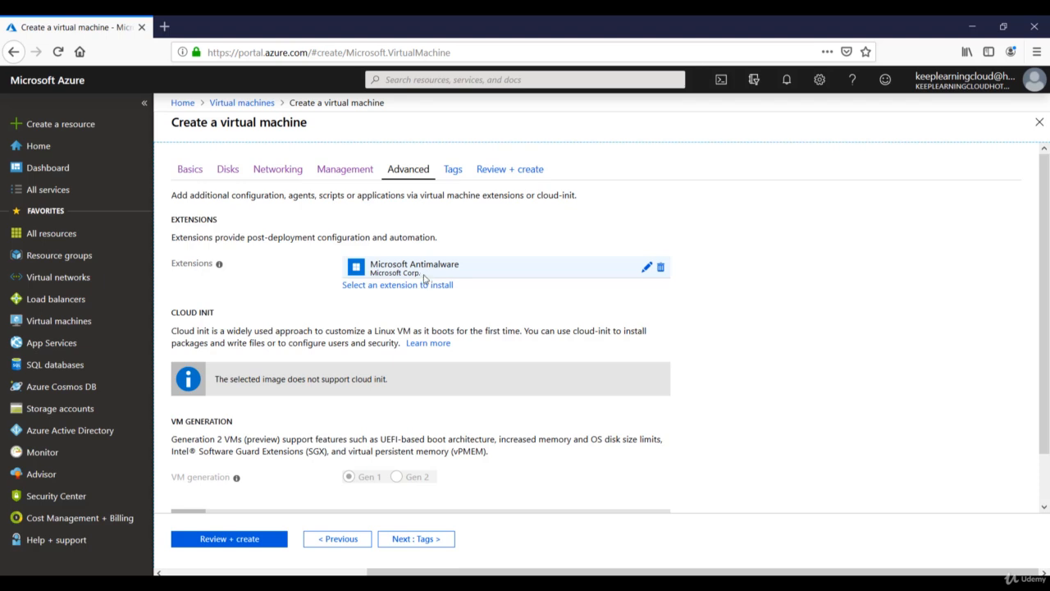
# Review the Advanced tab's cloud-init unsupported and Linux VM notes, then proceed to Tags
pyautogui.scroll(-1, 246, 287)
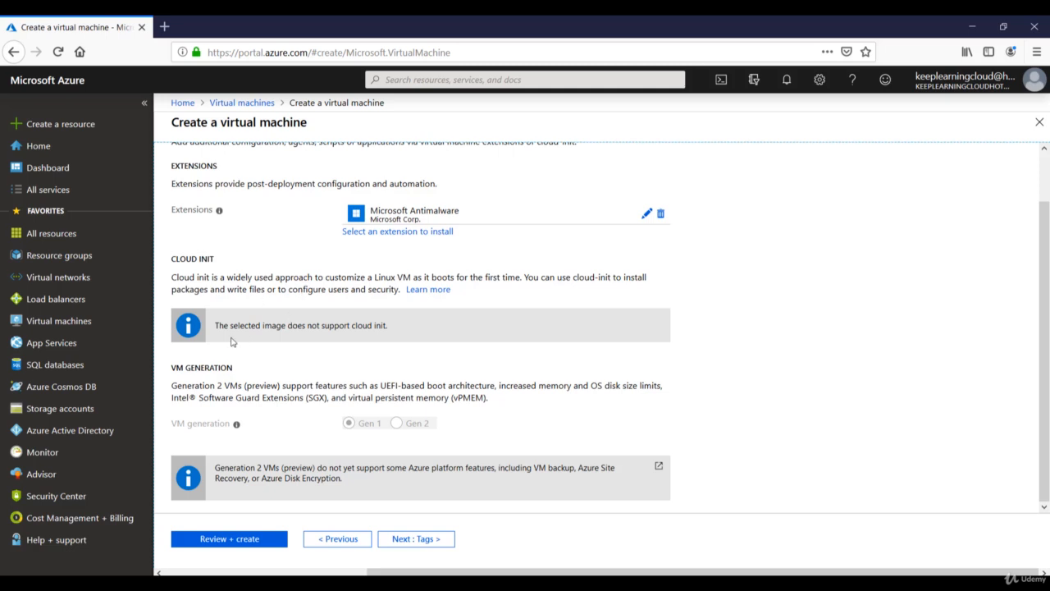
pyautogui.moveTo(215, 326); pyautogui.dragTo(388, 326)
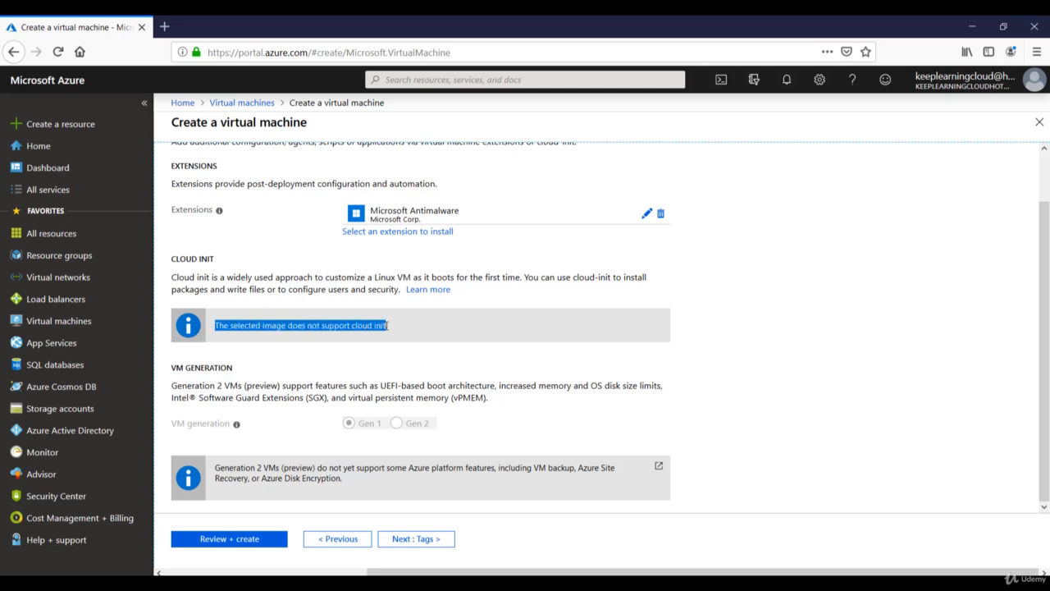
pyautogui.moveTo(371, 279); pyautogui.dragTo(405, 279)
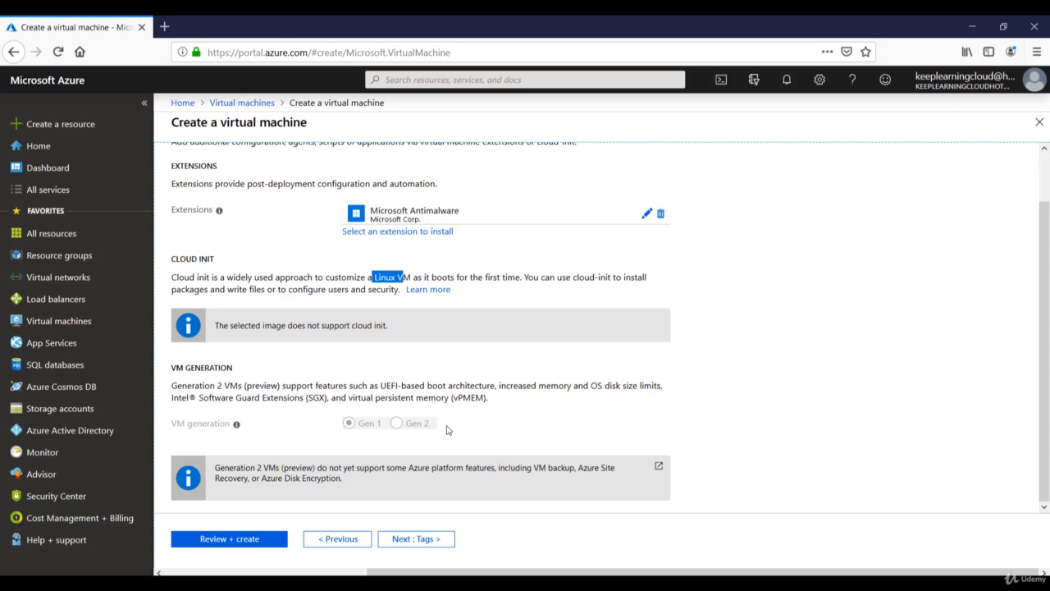
pyautogui.click(443, 540)
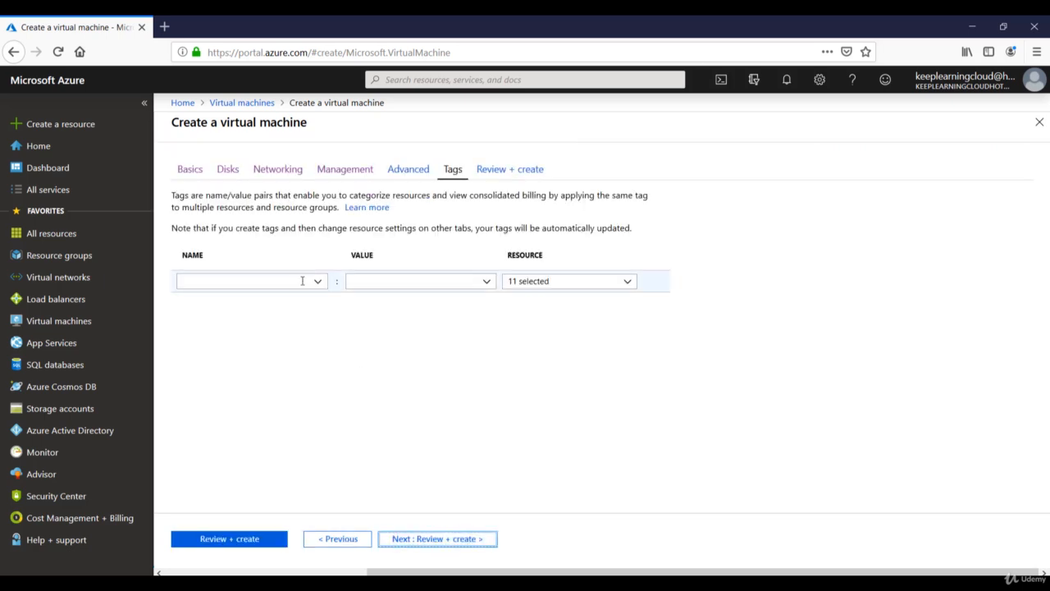
# Add tags Name: Webserver and Owner with the owner's first name
pyautogui.click(302, 281)
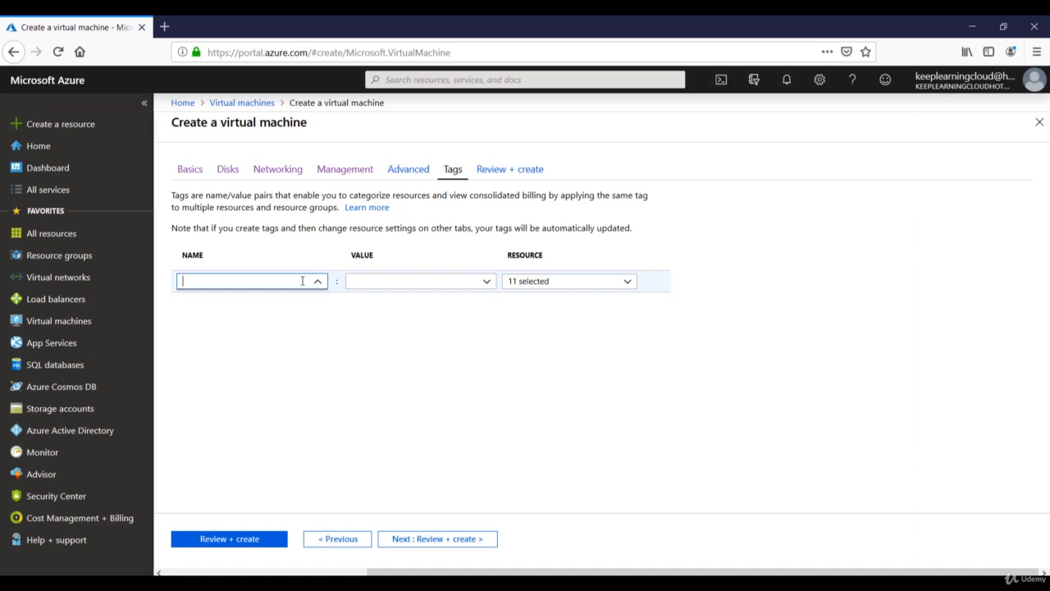
pyautogui.write('Name')
pyautogui.press('Tab')
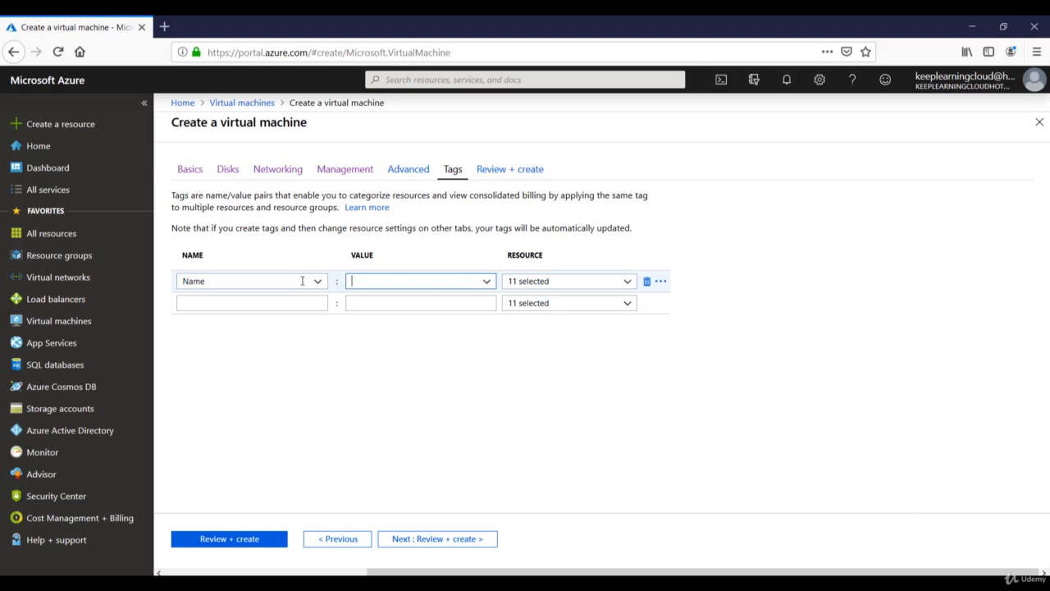
pyautogui.write('Webserver')
pyautogui.press('Tab')
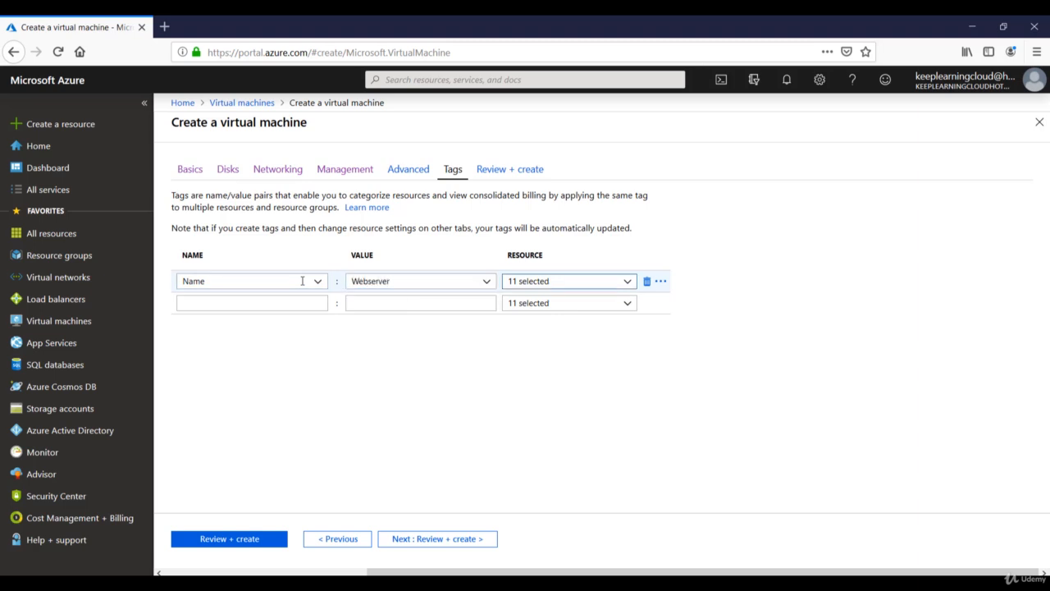
pyautogui.click(281, 302)
pyautogui.write('Owne')
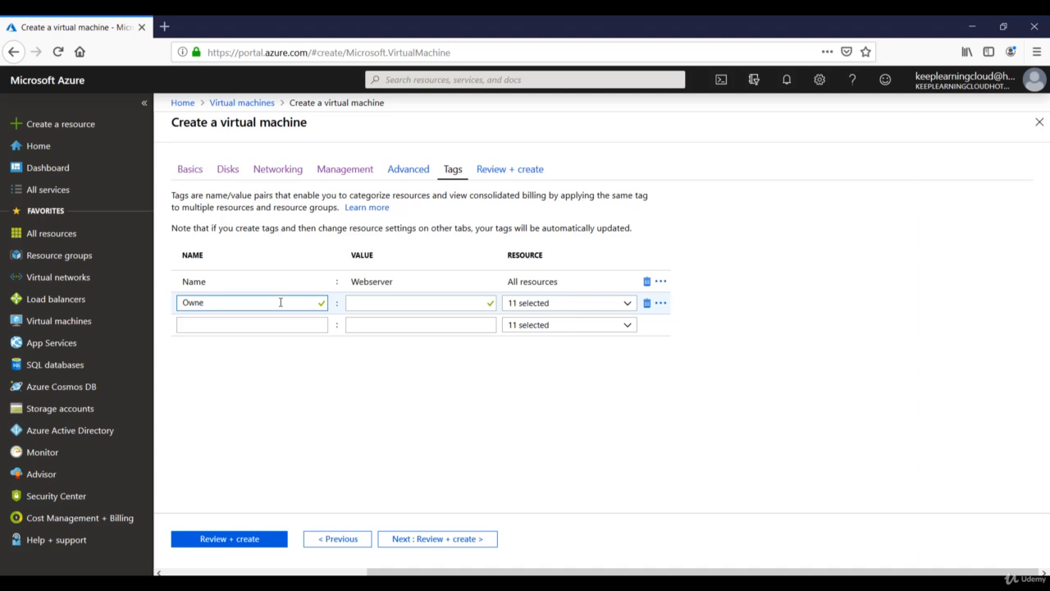
pyautogui.write('r')
pyautogui.press('Tab')
pyautogui.write('Rob')
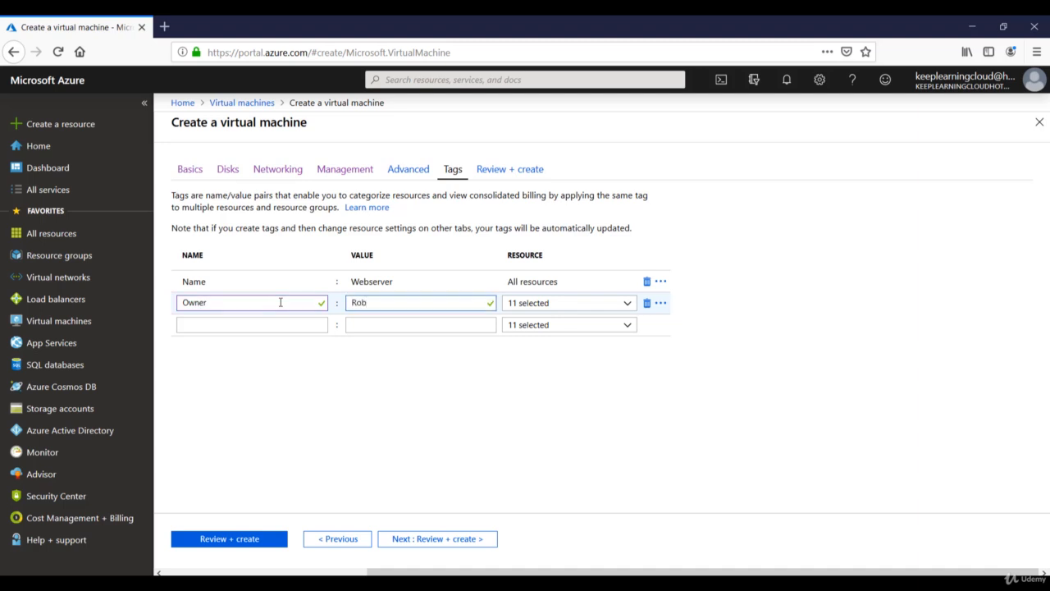
# Add Application Owner and Backup team tags, each with a contact's first name
pyautogui.click(276, 324)
pyautogui.write('Appl')
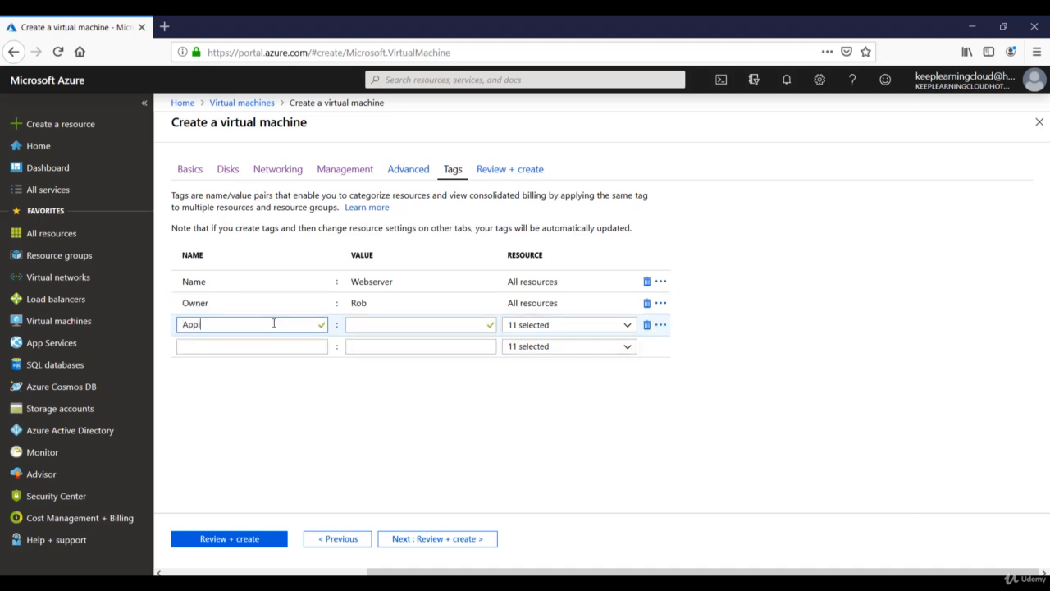
pyautogui.write('ication Owner')
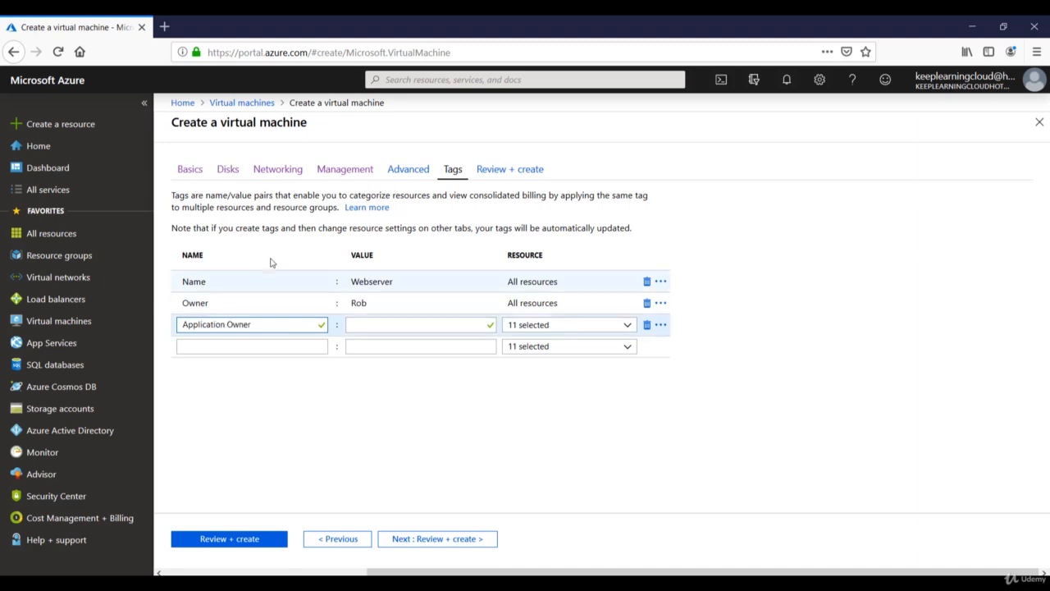
pyautogui.click(389, 324)
pyautogui.write('Steve')
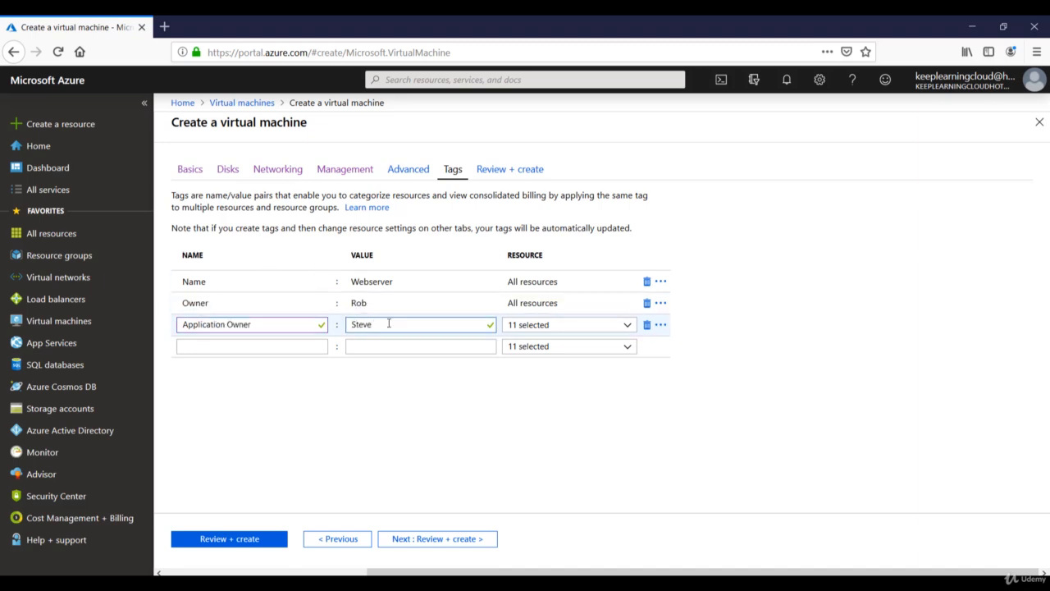
pyautogui.click(271, 342)
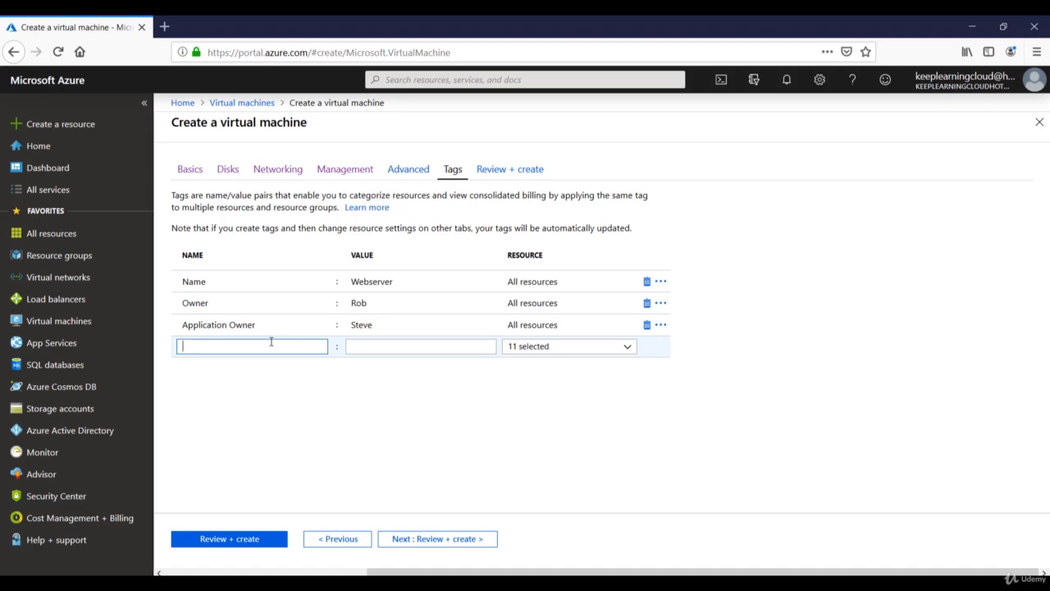
pyautogui.write('Backup team')
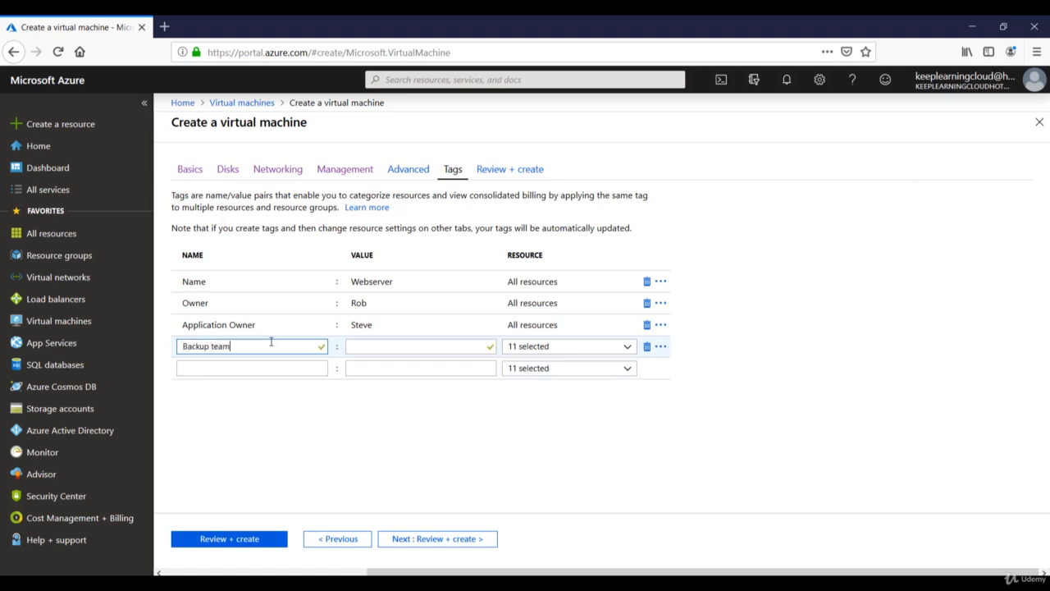
pyautogui.press('Tab')
pyautogui.write('Mary')
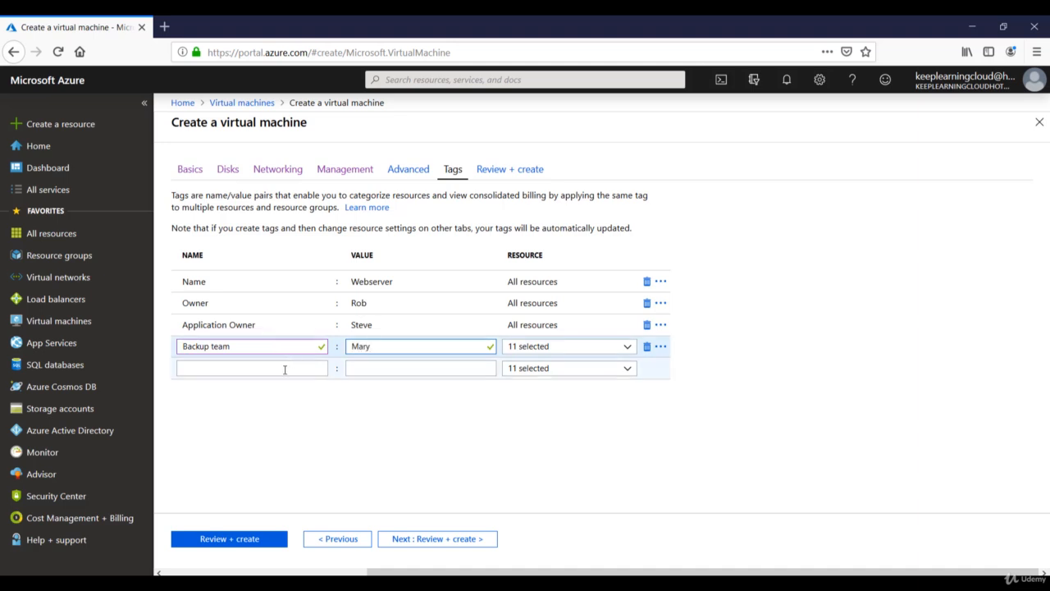
# Add the Business Unit tag with value Payroll, correcting a typo
pyautogui.click(285, 368)
pyautogui.write('Business Un')
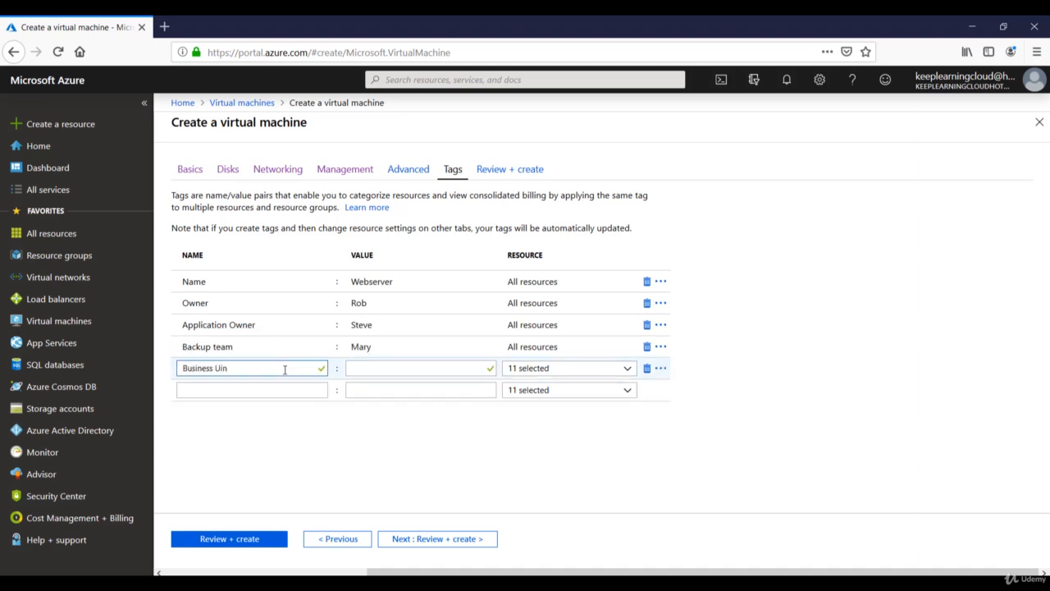
pyautogui.write('it')
pyautogui.press('Tab')
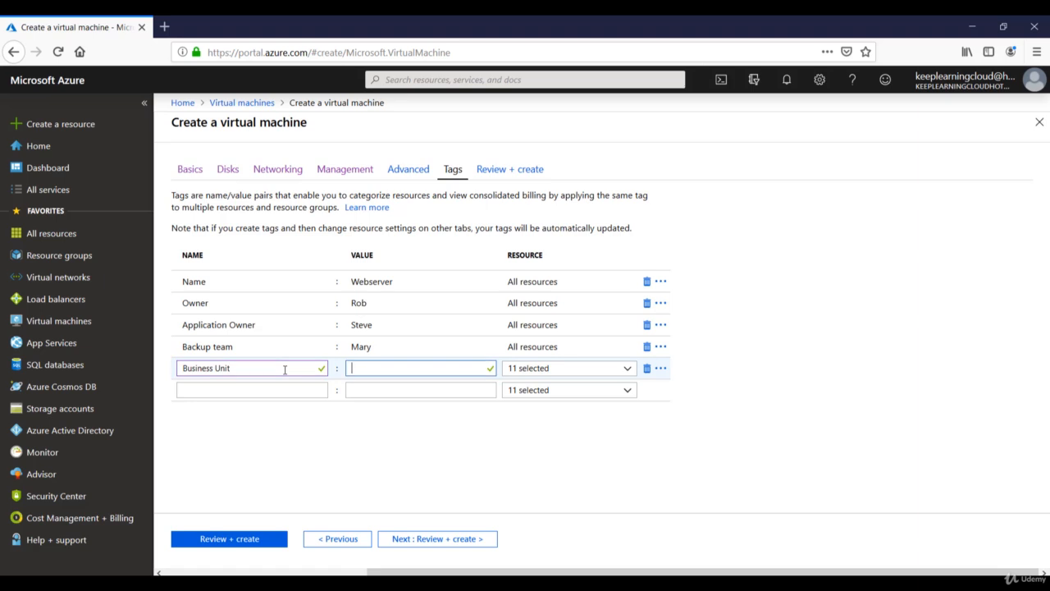
pyautogui.write('Payroll')
pyautogui.press('Tab')
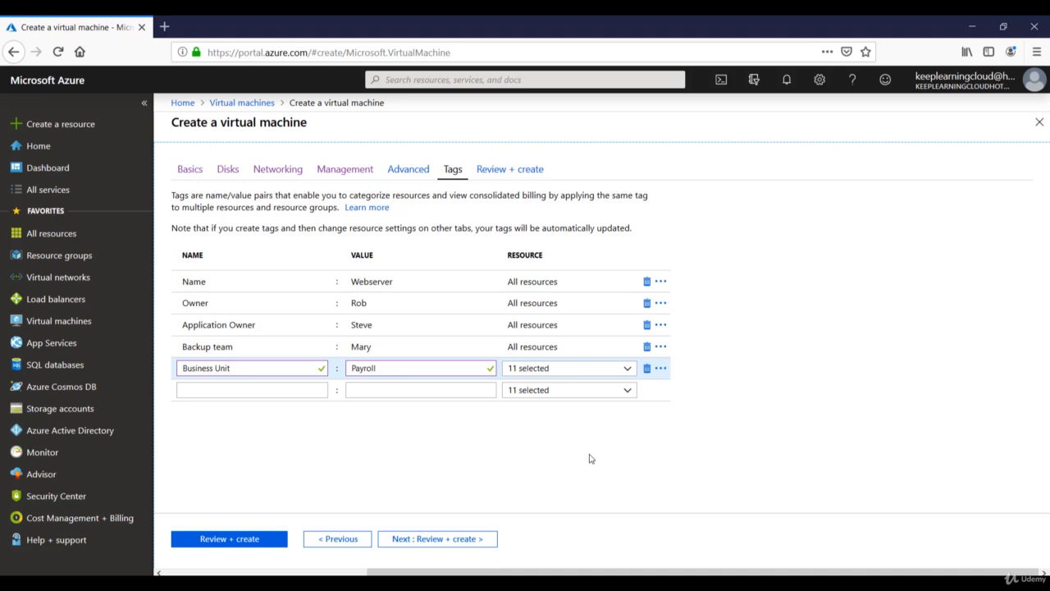
pyautogui.moveTo(316, 300)
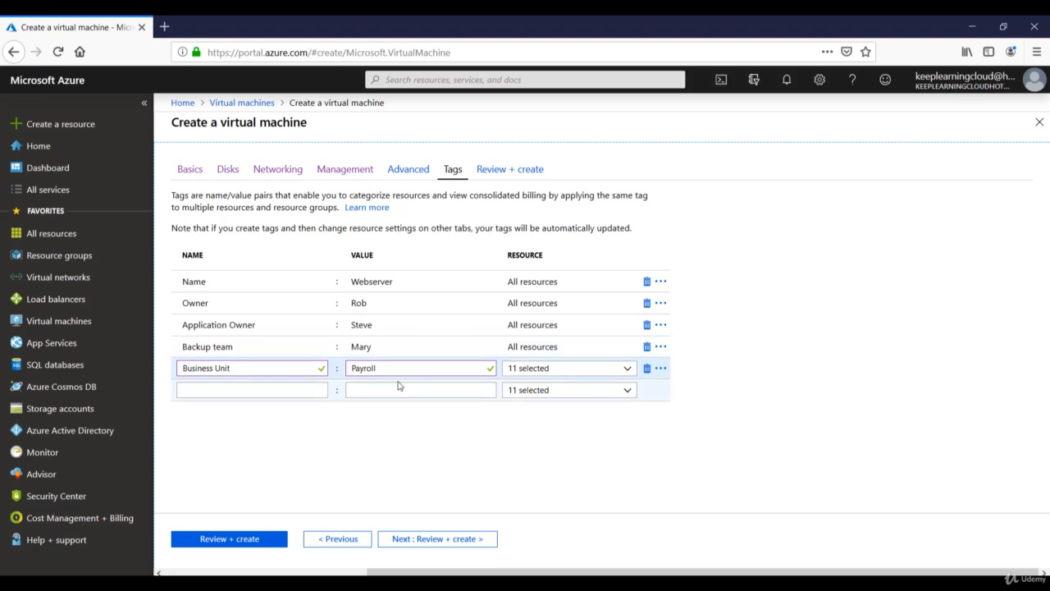
# Validate the Vmweb01 configuration and, once validation passes, create the VM
pyautogui.click(419, 545)
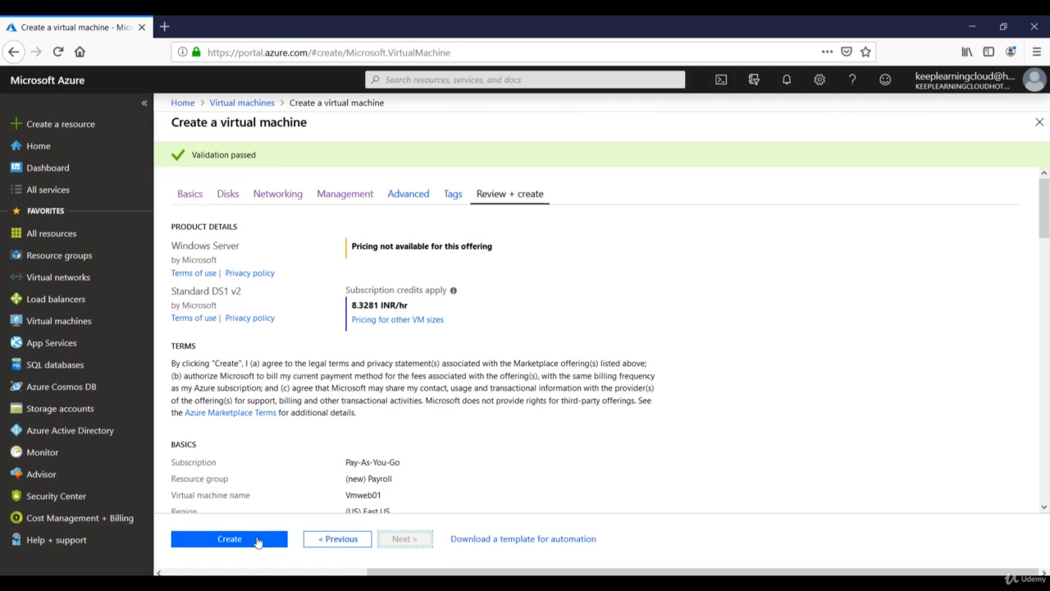
pyautogui.click(256, 539)
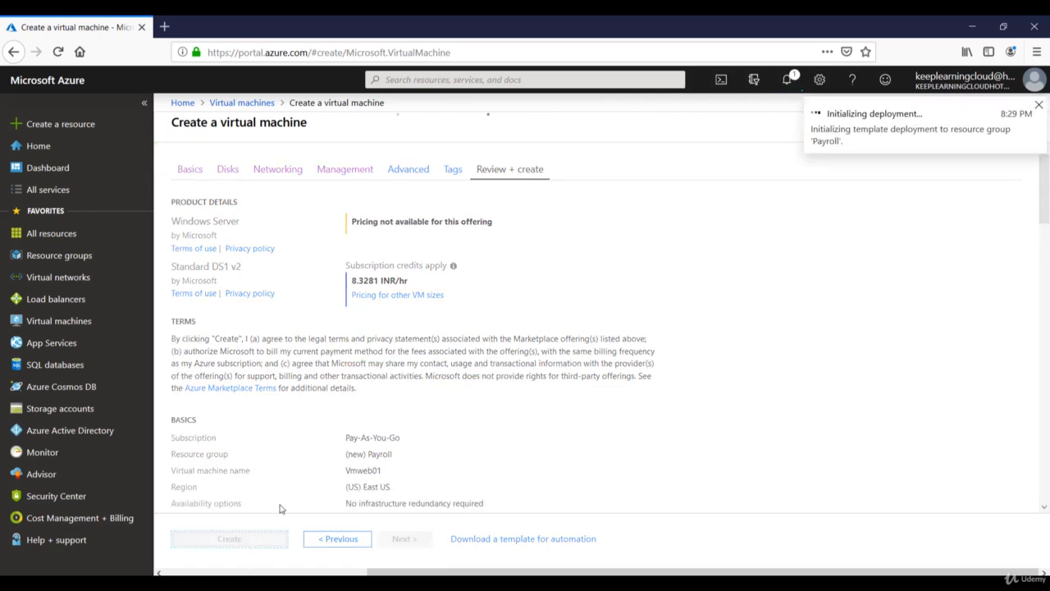